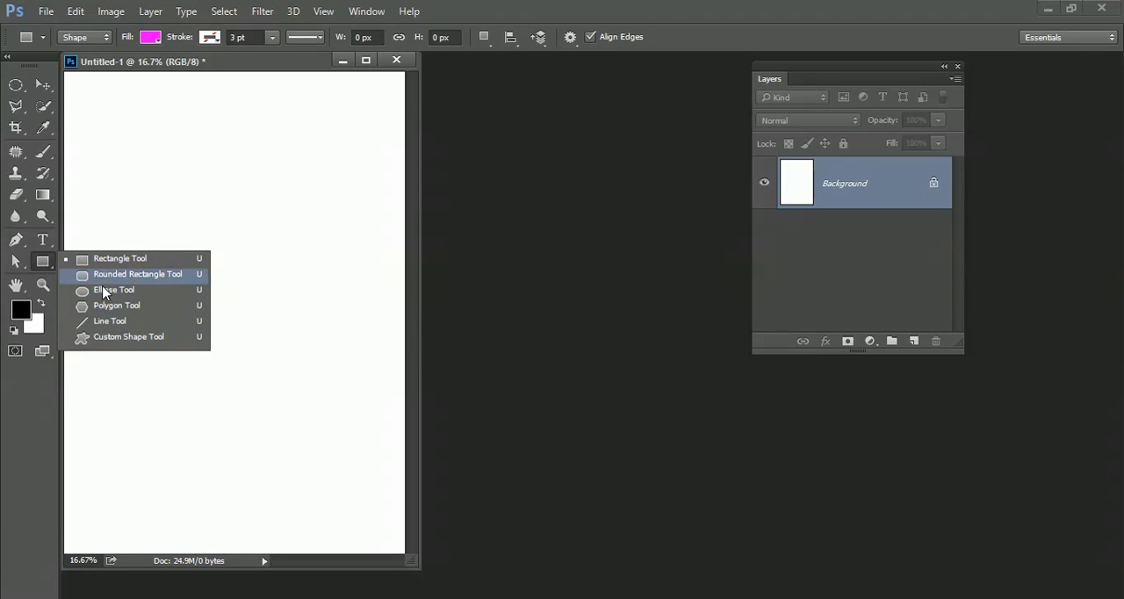
Step: Draw a magenta rectangle of about 1337 × 667 px in Shape mode on the upper part of the page
click(115, 262)
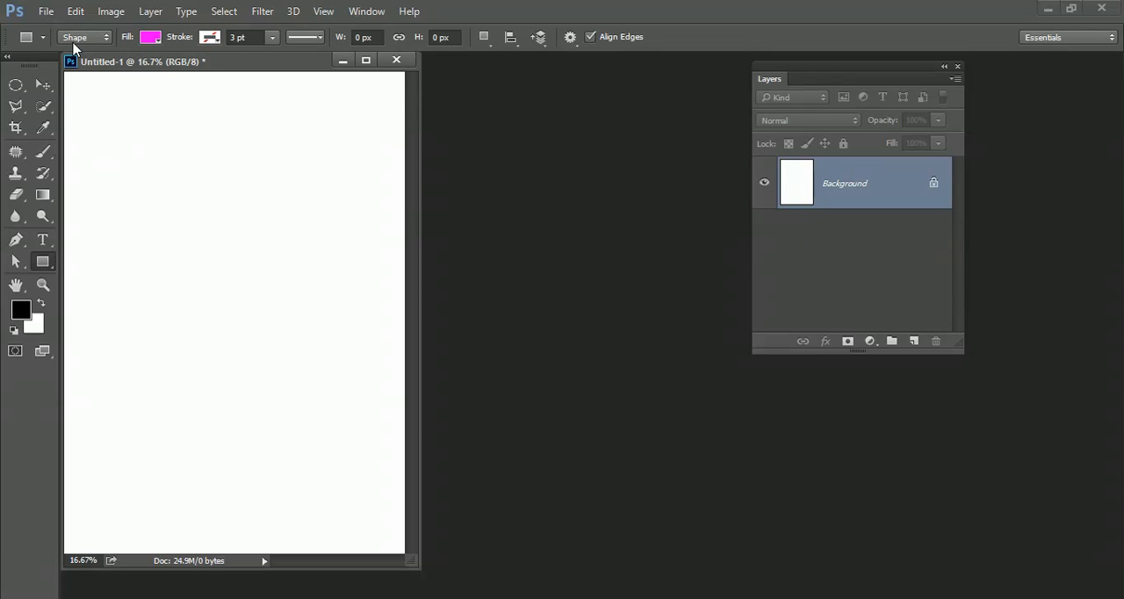
click(106, 44)
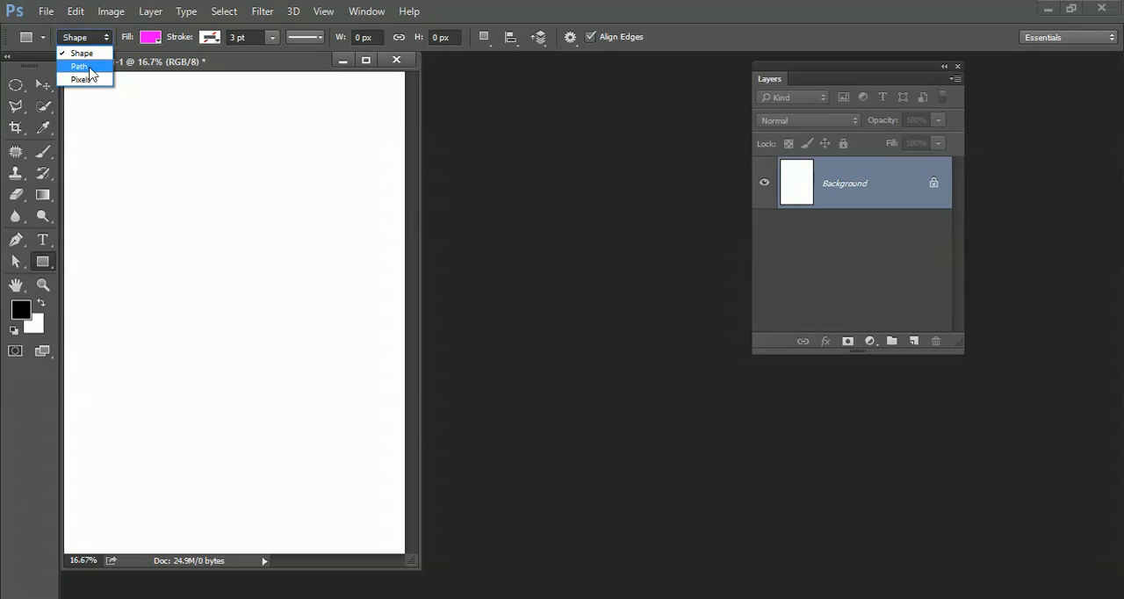
click(81, 53)
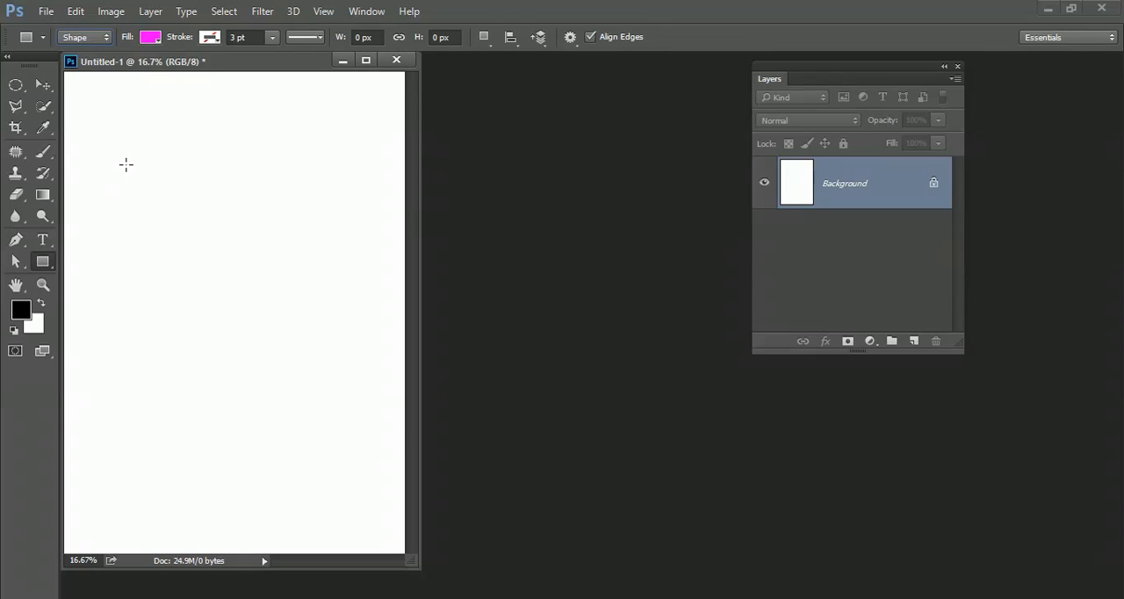
drag(121, 156, 304, 246)
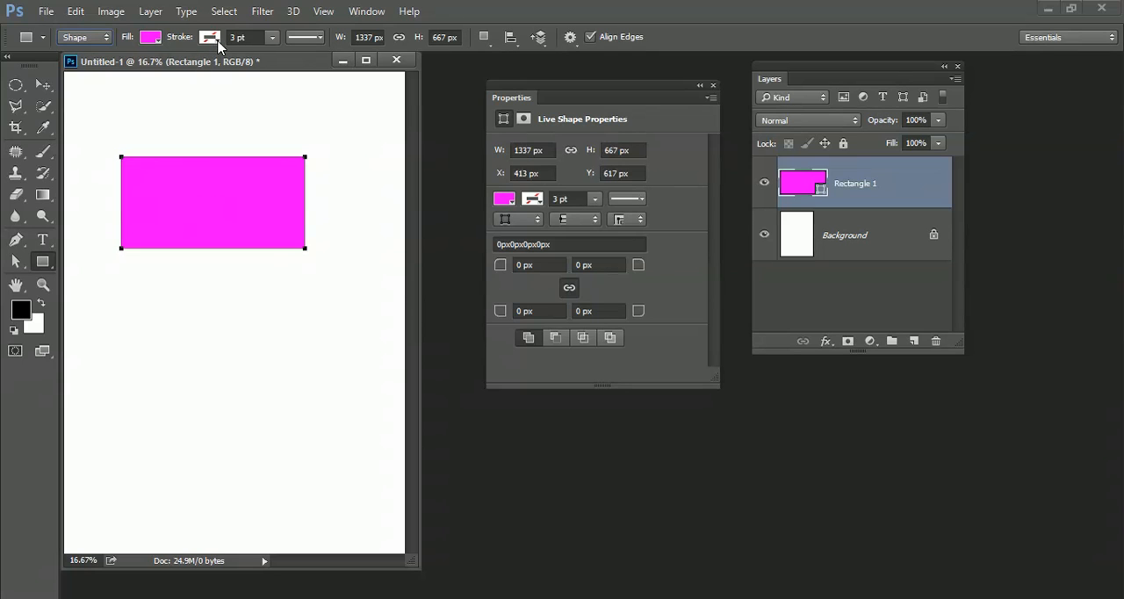
Step: Give the rectangle a dark blue stroke with a width of about 7.82 pt
click(534, 200)
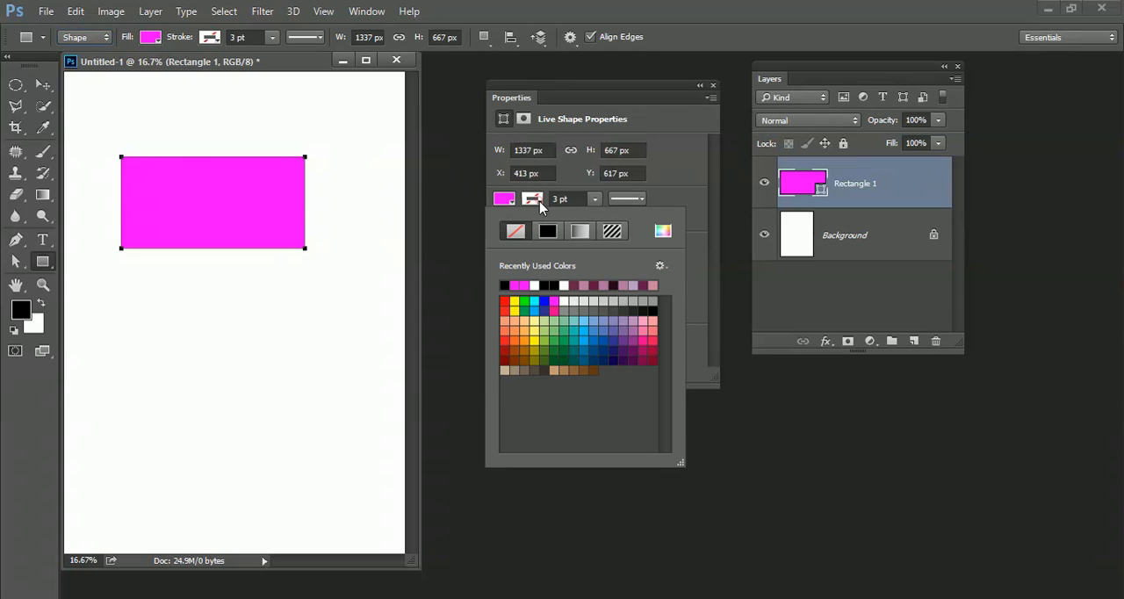
click(590, 349)
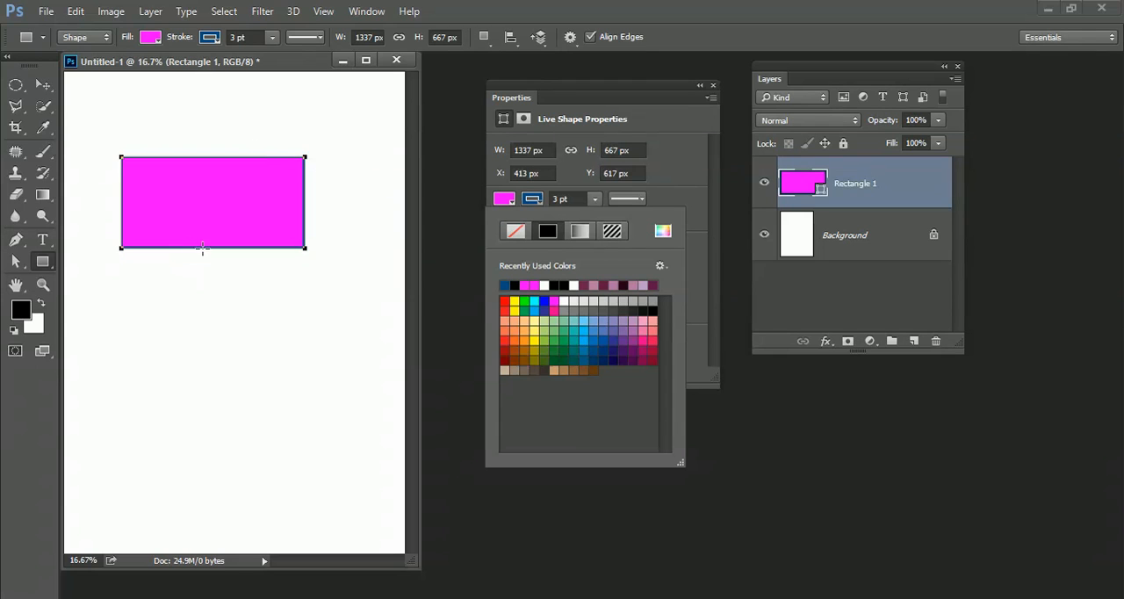
click(596, 199)
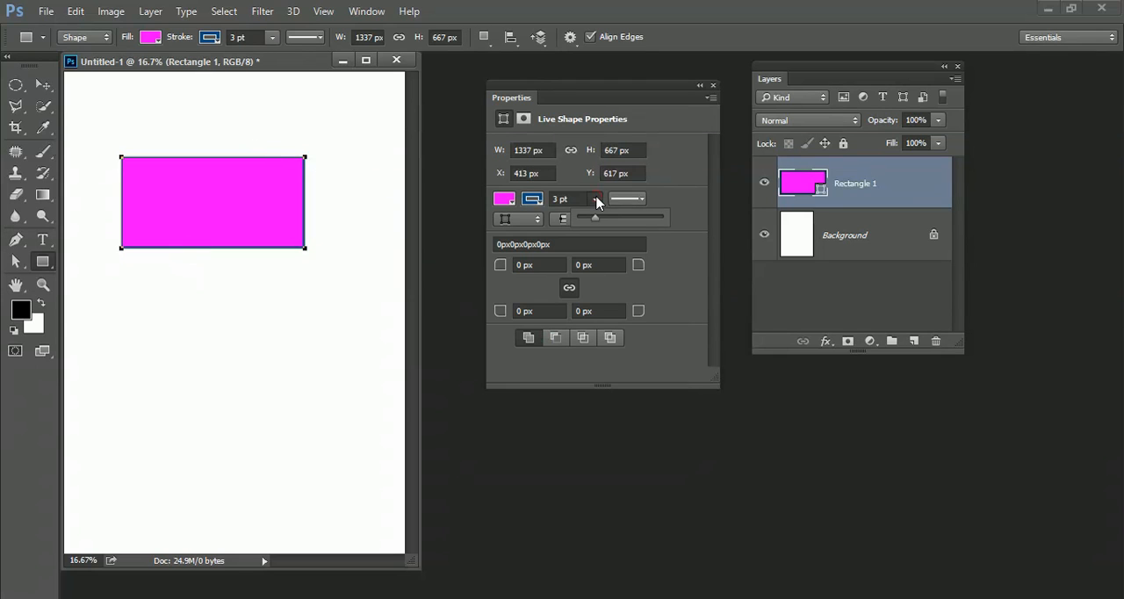
mouse_move(598, 218)
mouse_down()
mouse_move(615, 221)
mouse_move(605, 216)
mouse_up()
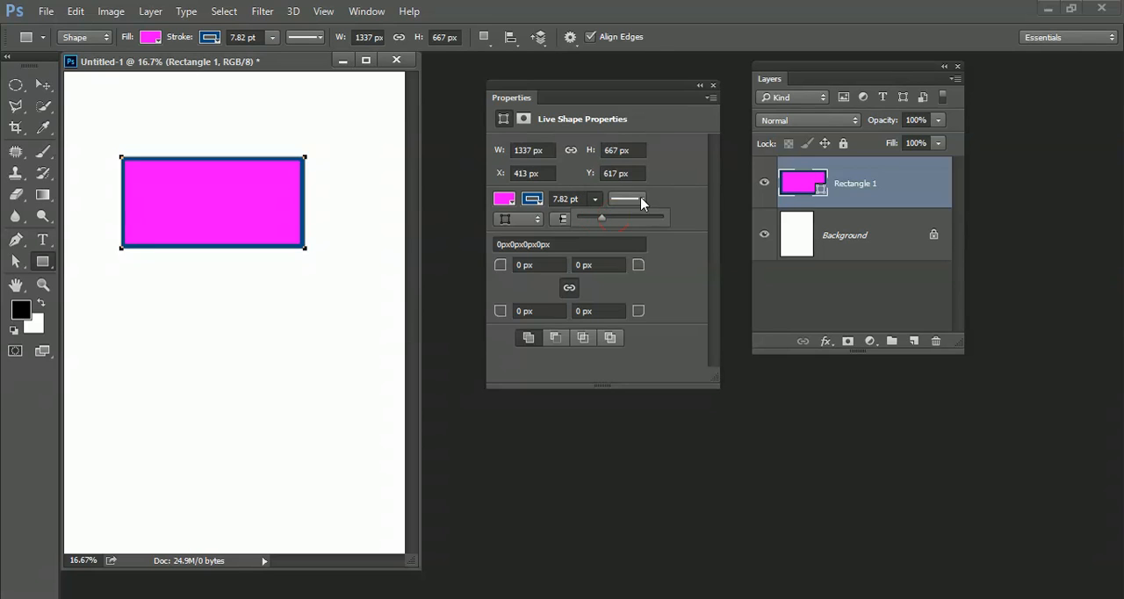
Step: Check the rectangle's stroke line styles and align its stroke to the outside of the path
click(642, 201)
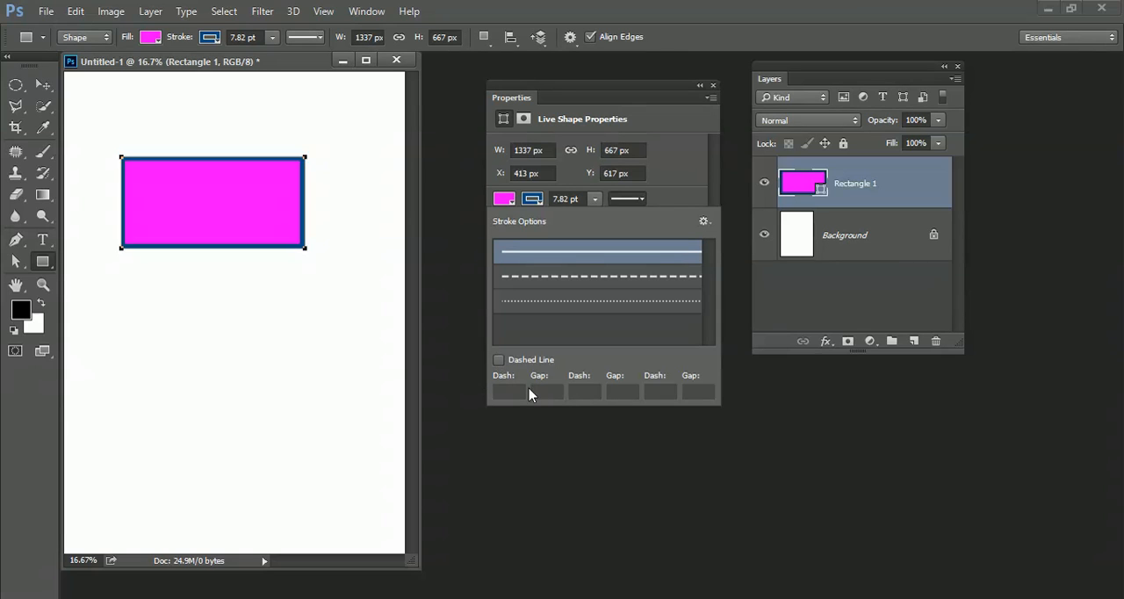
click(689, 184)
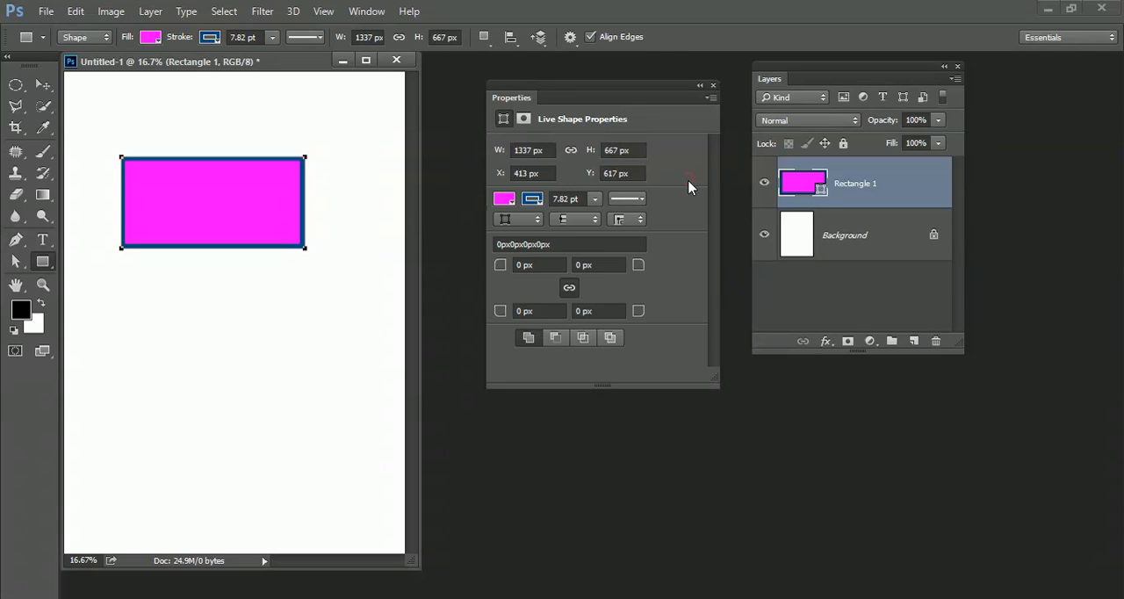
click(531, 218)
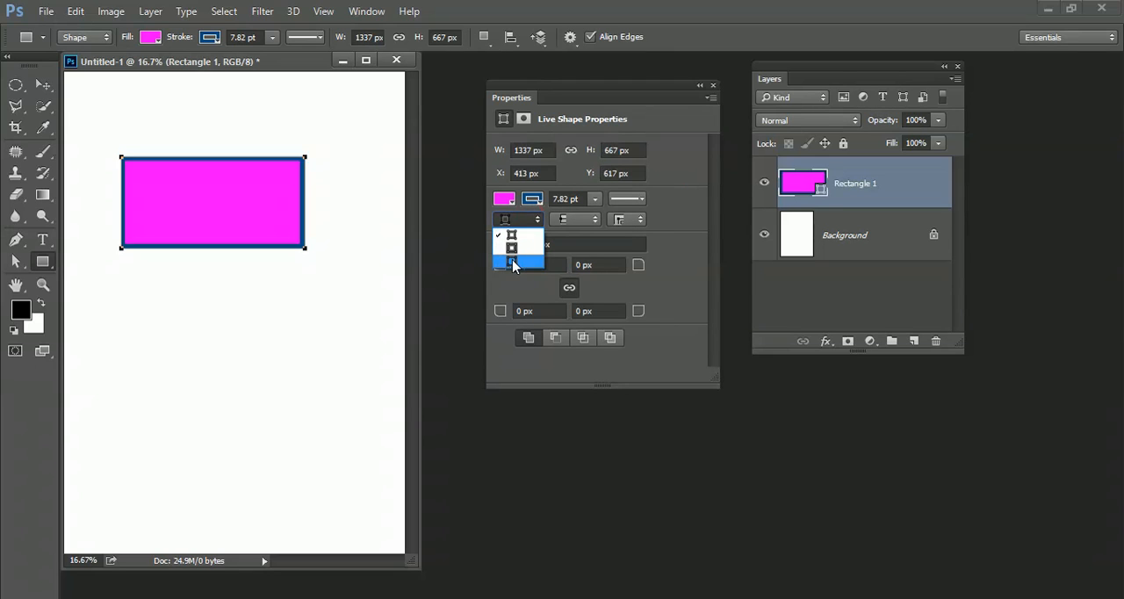
click(512, 259)
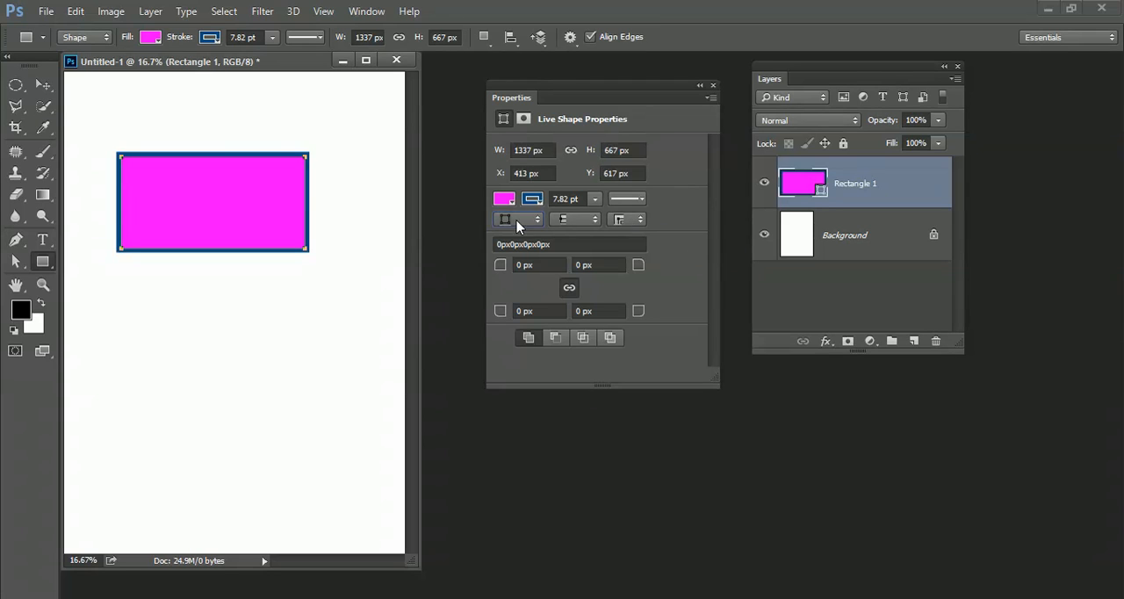
Step: Change the rectangle's stroke to a linear black-to-white gradient
click(534, 200)
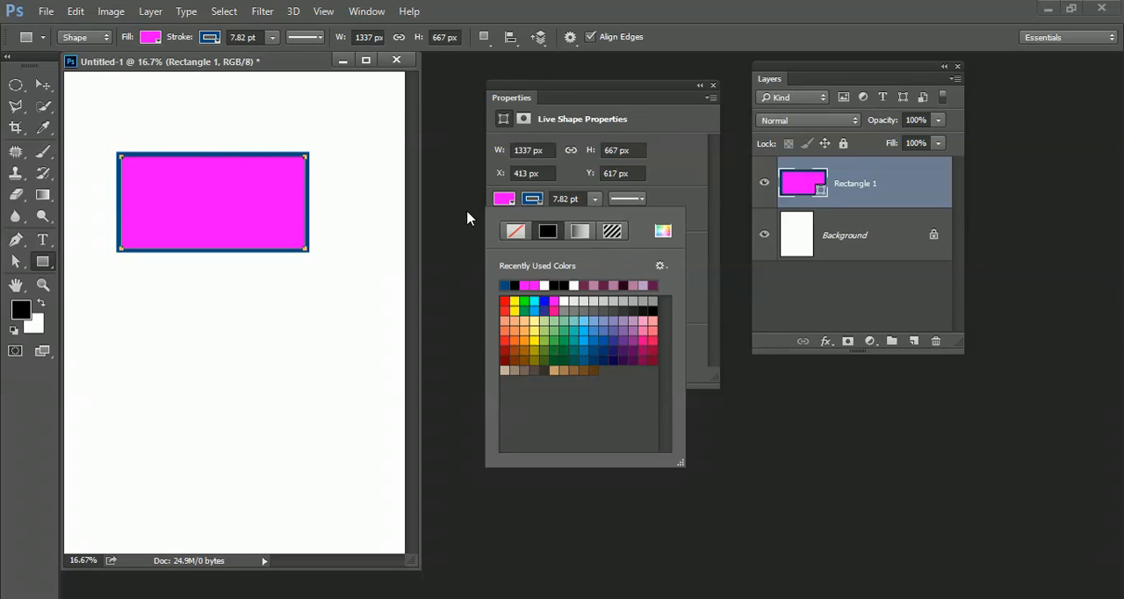
click(580, 230)
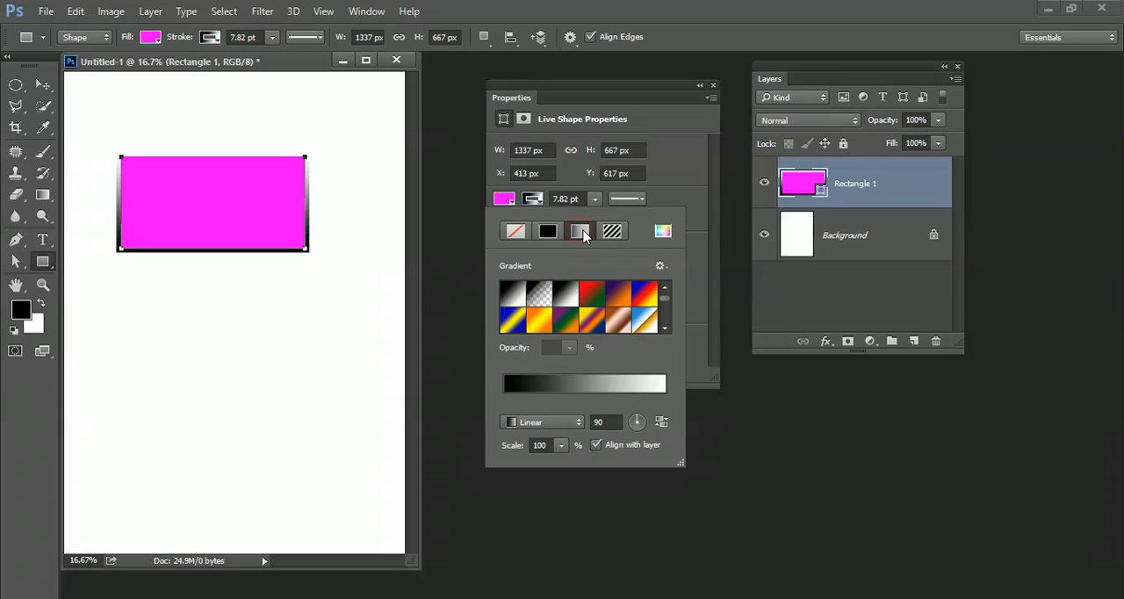
click(712, 193)
Step: Remove the rectangle's stroke by setting it to no color
click(534, 200)
click(517, 231)
click(681, 185)
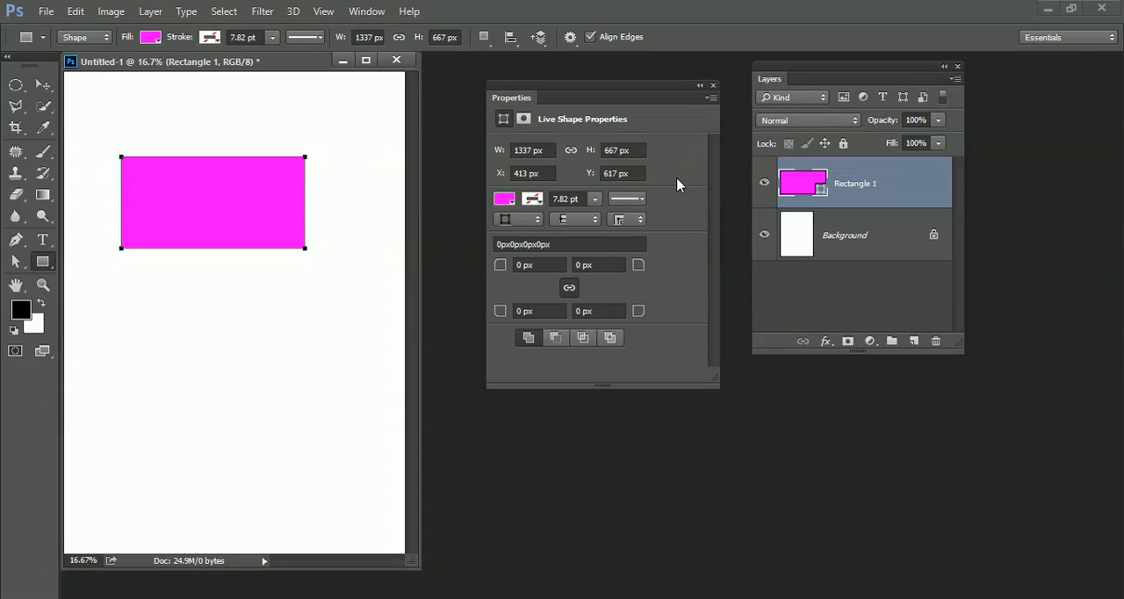
Step: Try a black-to-white gradient fill on the rectangle and return it to a solid magenta fill
click(507, 200)
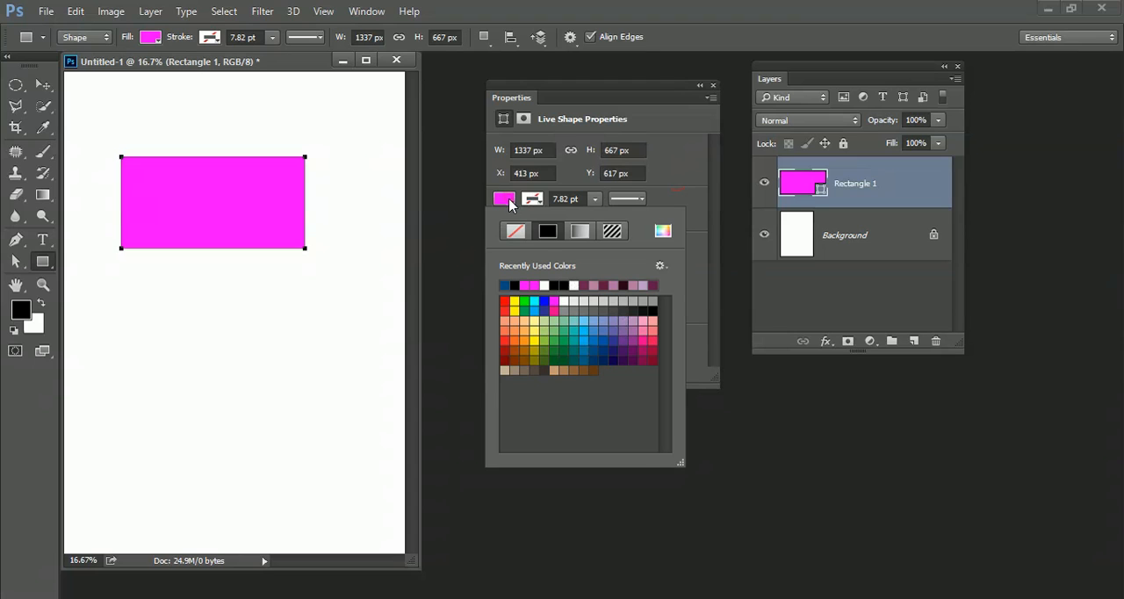
click(579, 232)
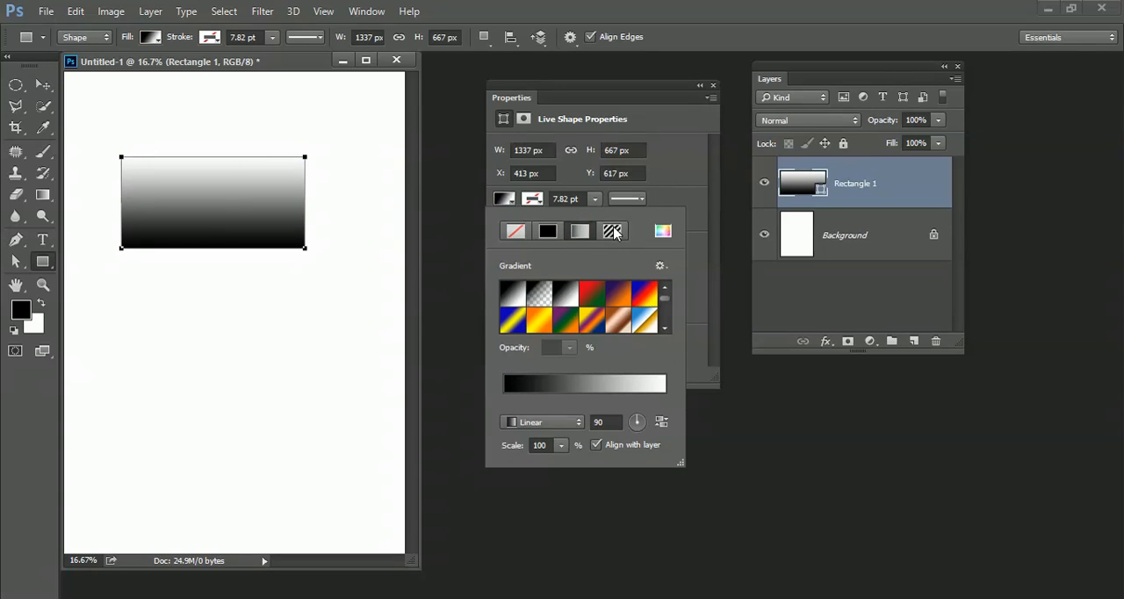
click(551, 236)
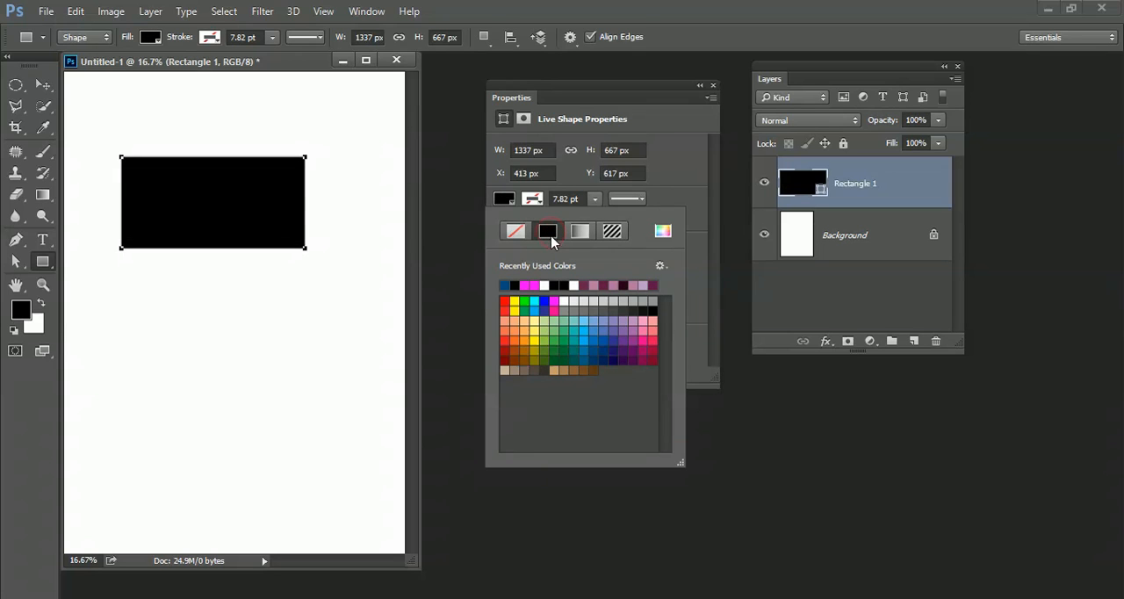
click(553, 302)
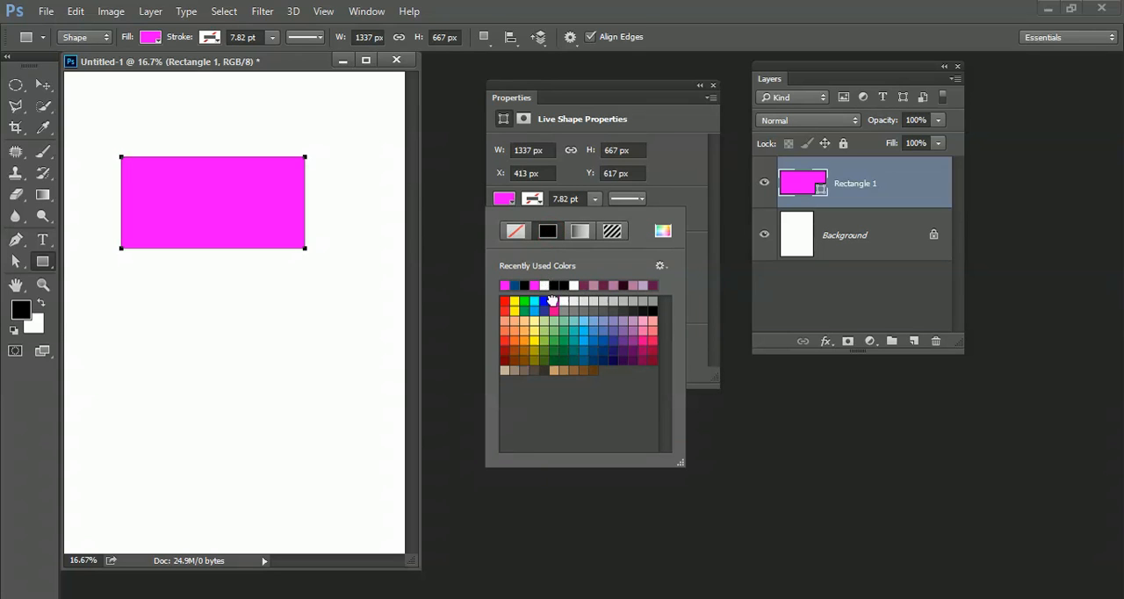
click(689, 267)
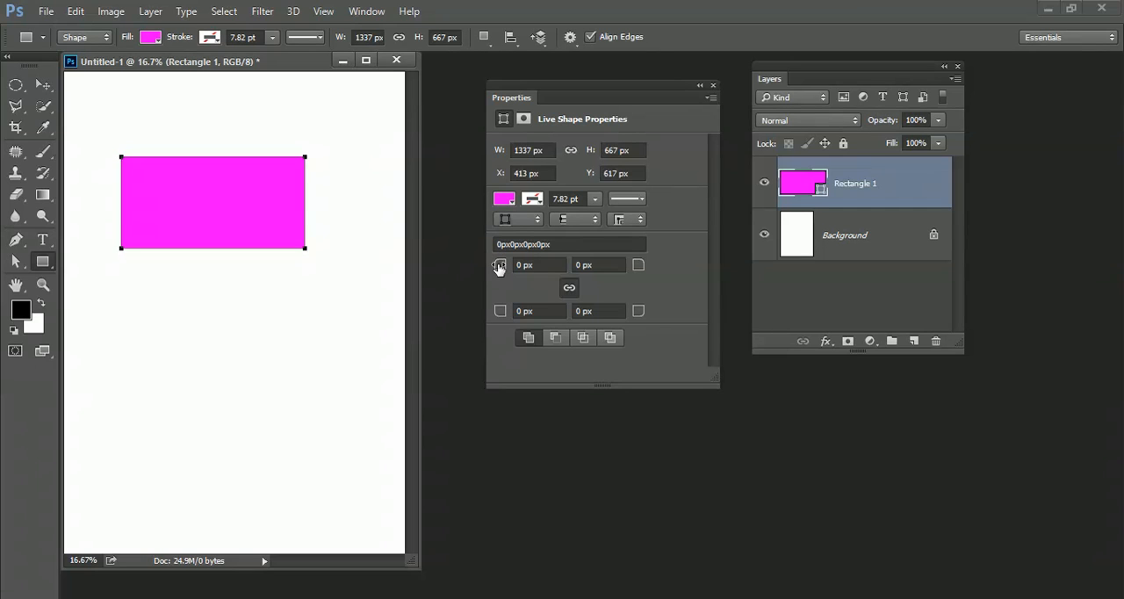
Step: Try rounding all four linked corners of the rectangle to about 184 px and bring the radii back to 0 px
drag(498, 267, 650, 270)
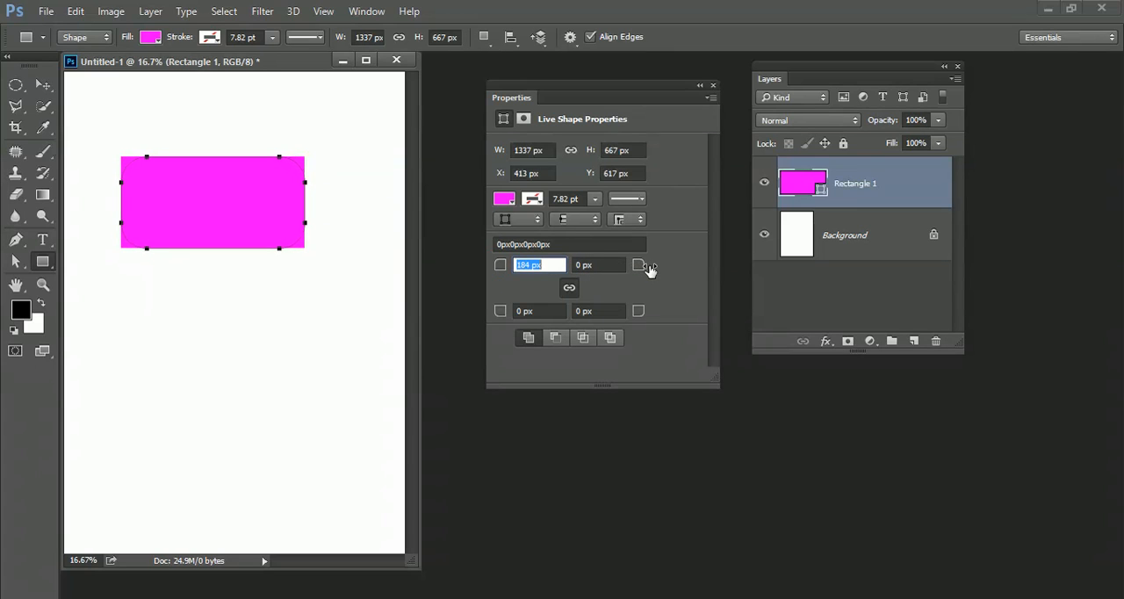
click(569, 288)
drag(500, 265, 328, 274)
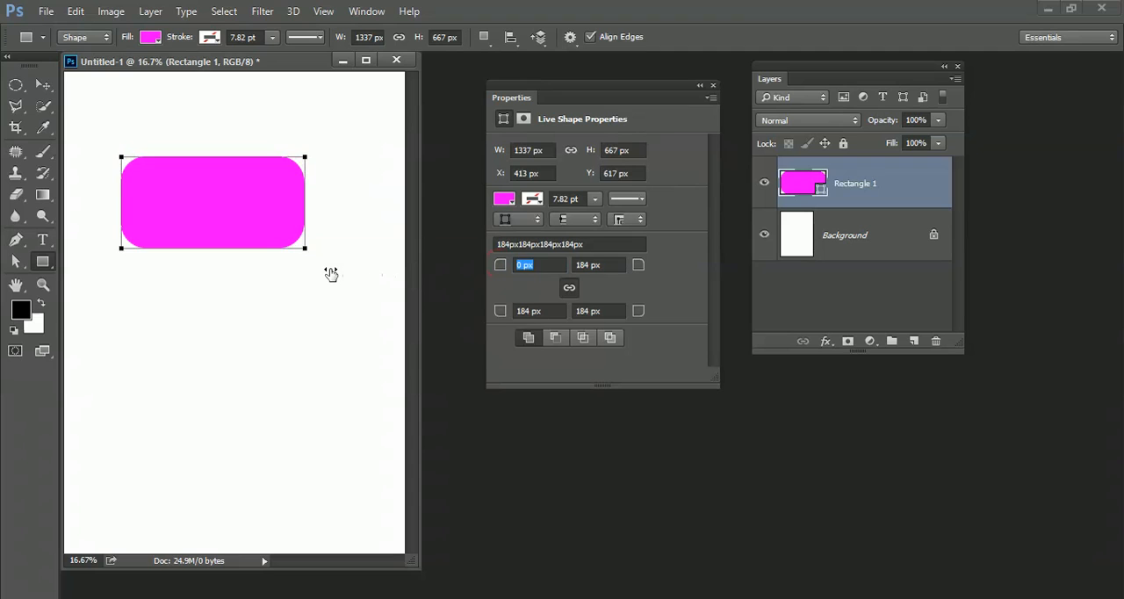
Step: Unlink the corner radii and round the rectangle's top-left corner to about 225 px and its bottom-right corner to about 241 px
click(570, 287)
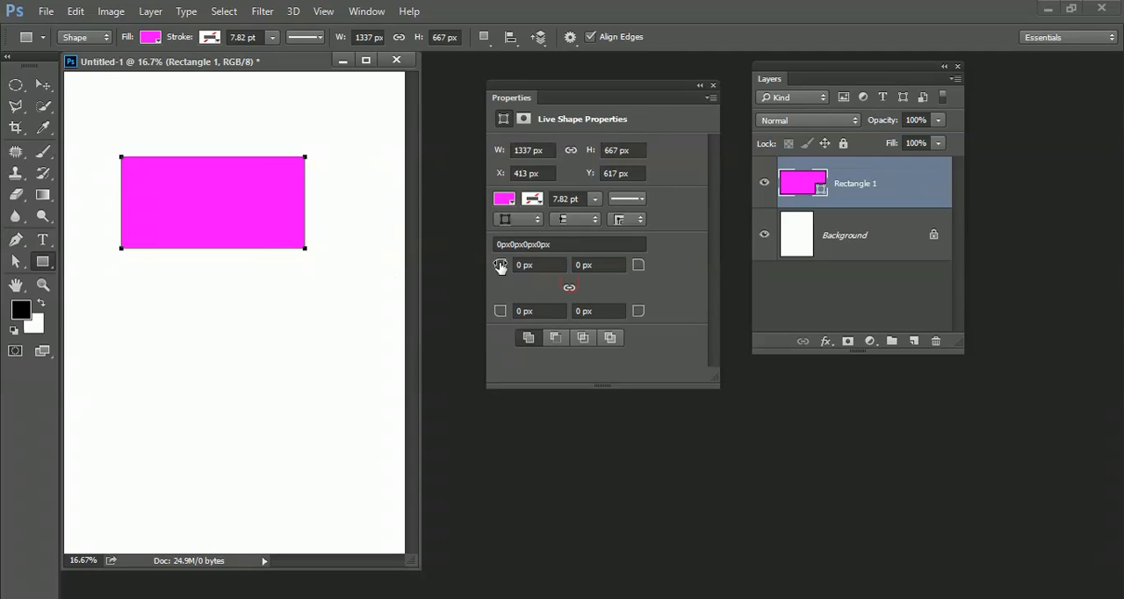
drag(497, 266, 679, 288)
click(594, 313)
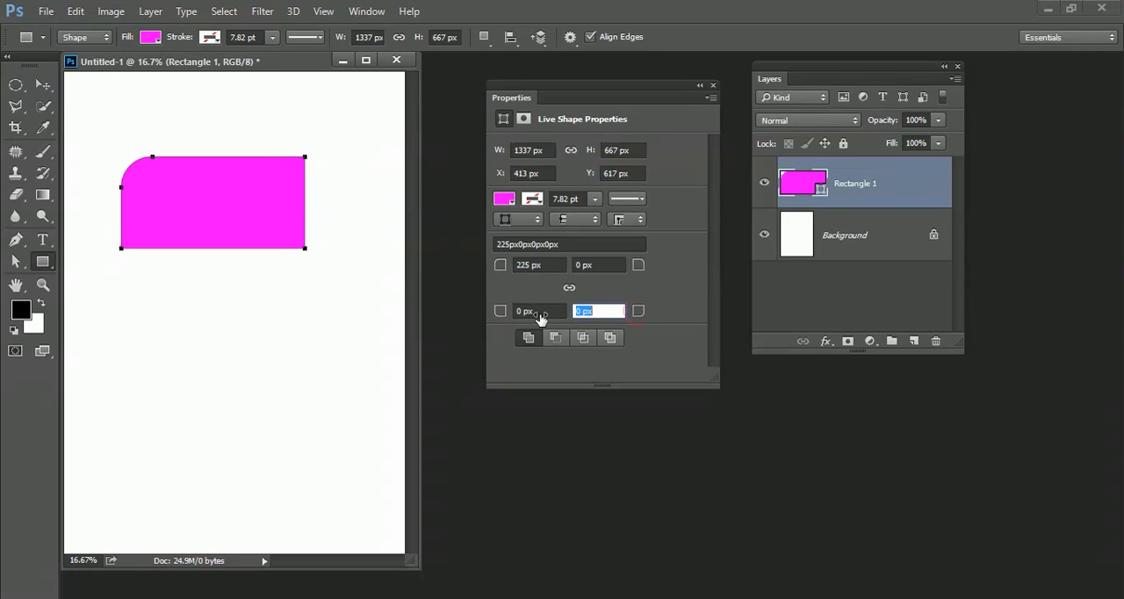
drag(540, 318, 740, 303)
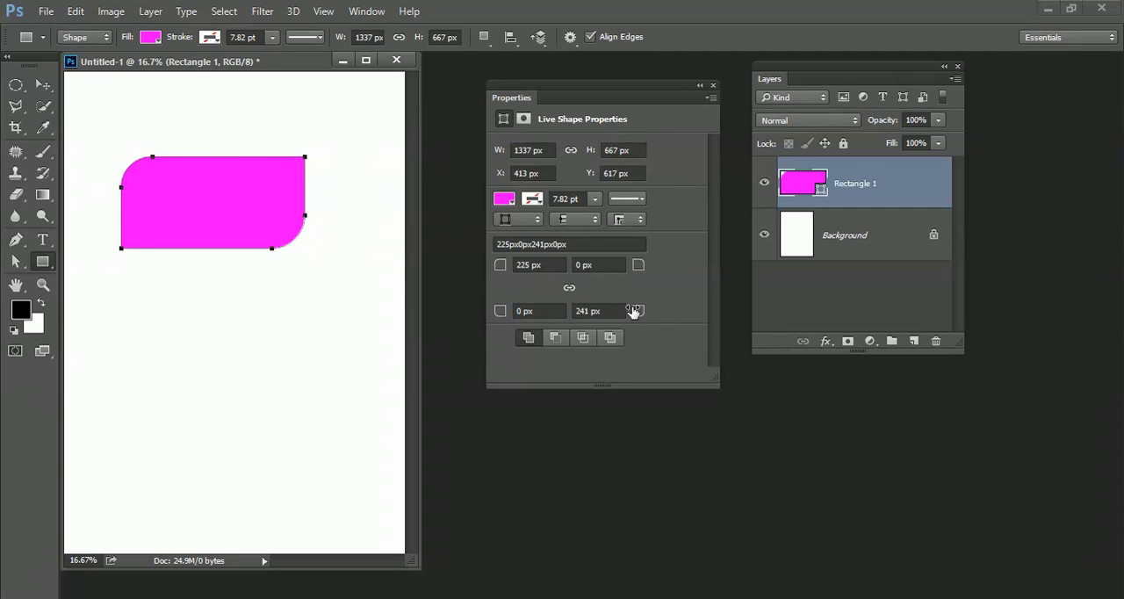
Step: Reset all of the rectangle's corner radii to 0 px
click(573, 244)
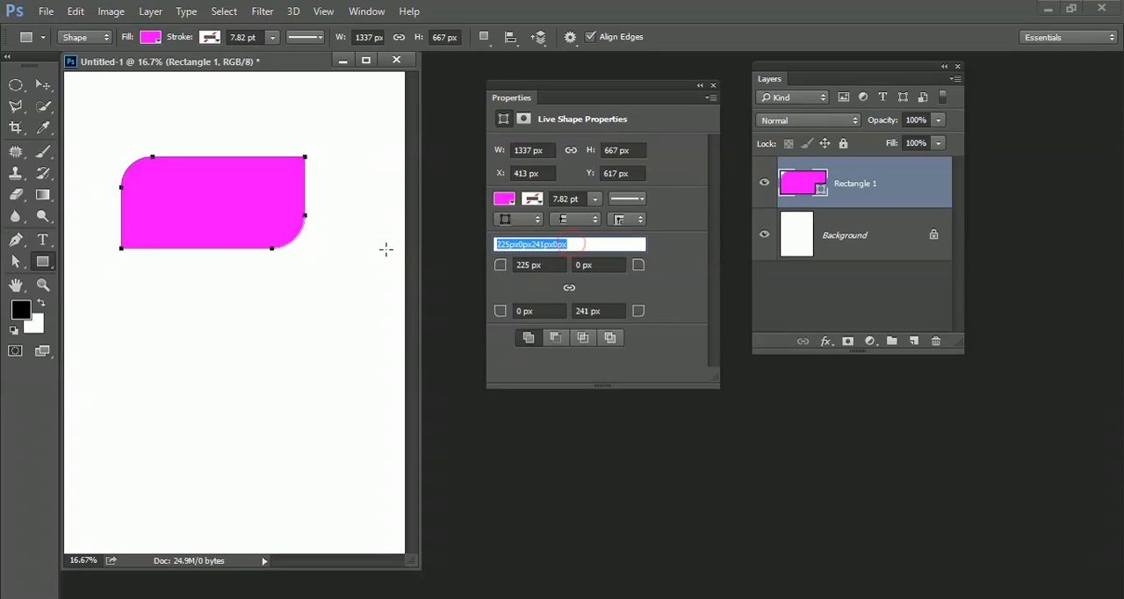
text(0)
key(Return)
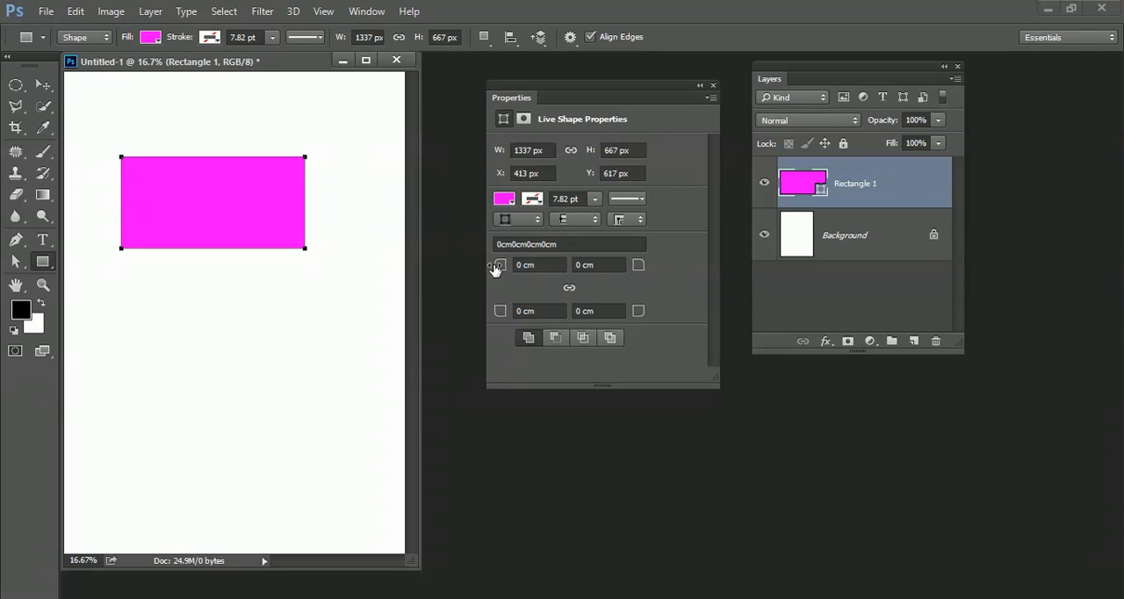
click(580, 243)
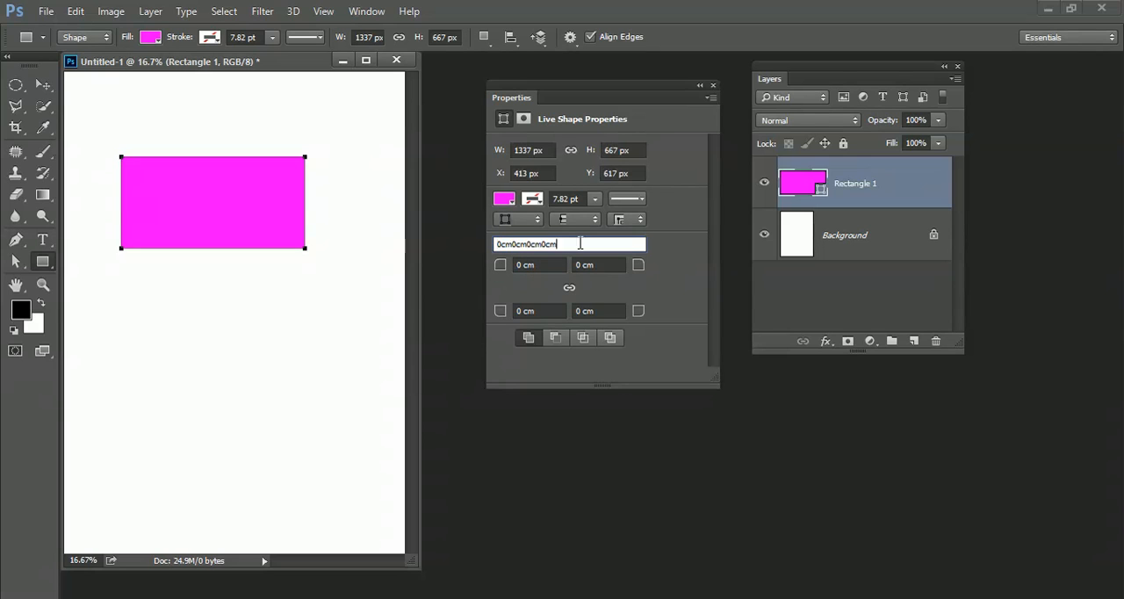
drag(580, 244, 431, 243)
text(opxx)
key(Return)
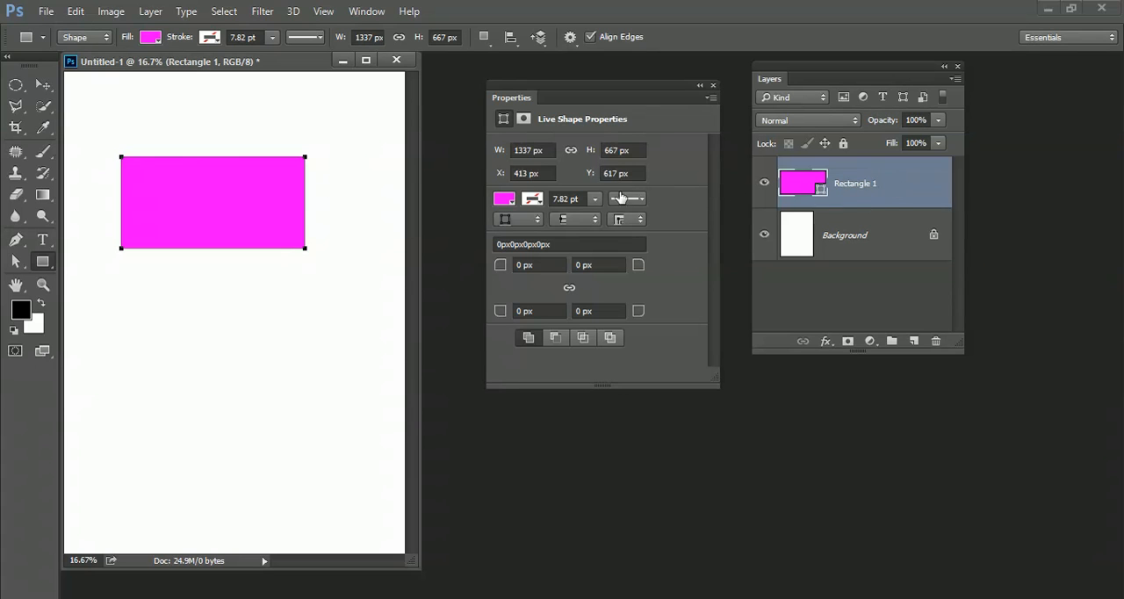
Step: Move the rectangle slightly down and right, and transform it to about 106% scale and -11.8° rotation, accepting conversion to a regular path
click(42, 84)
drag(148, 179, 162, 199)
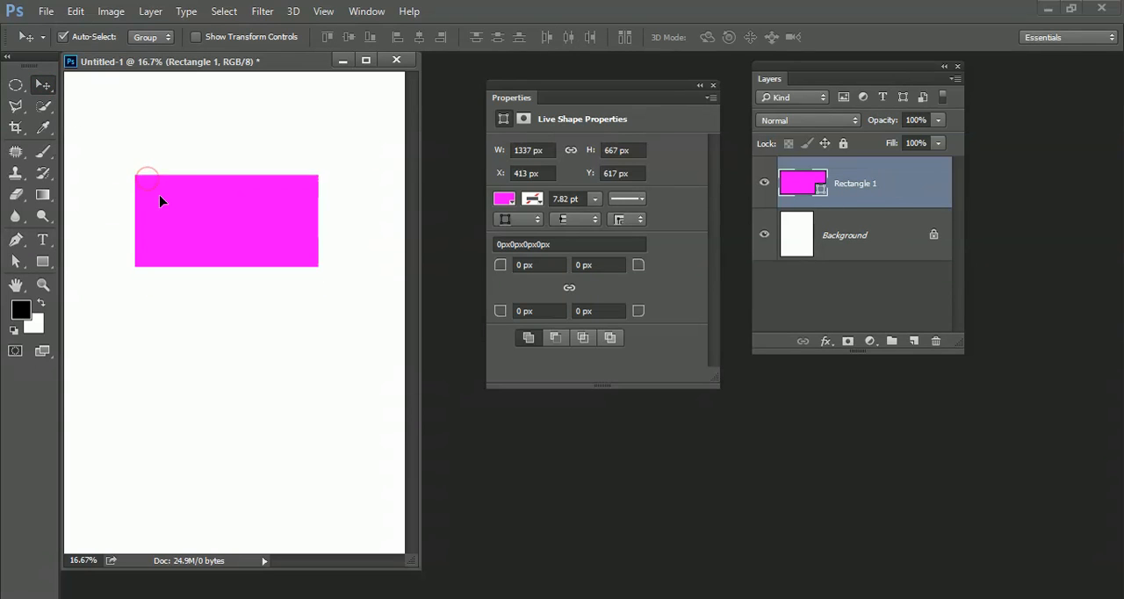
key(ctrl+t)
drag(318, 176, 337, 158)
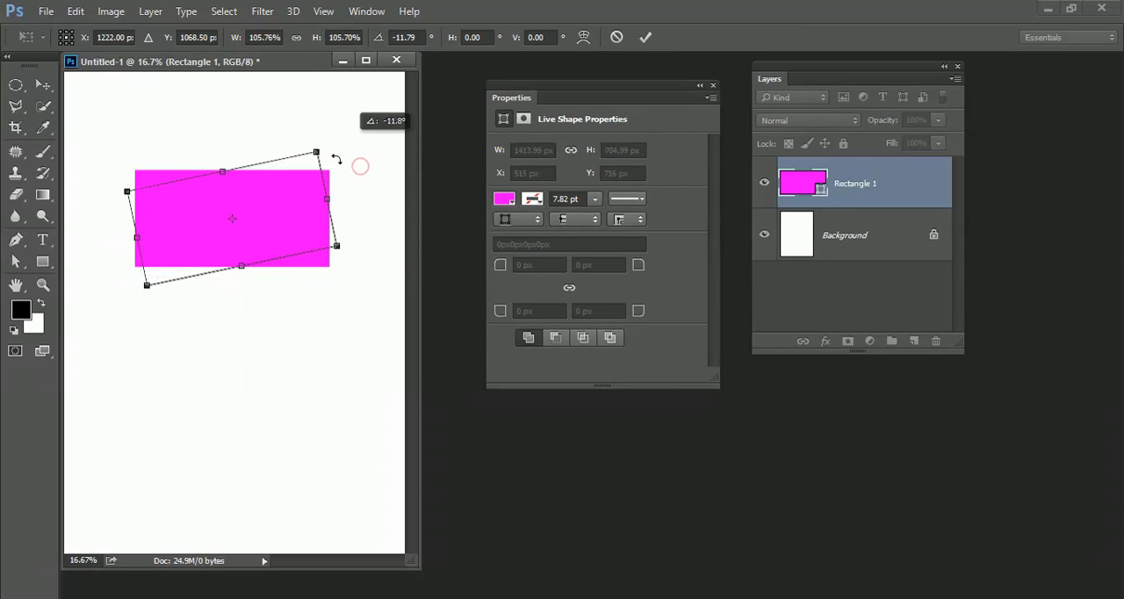
double_click(304, 183)
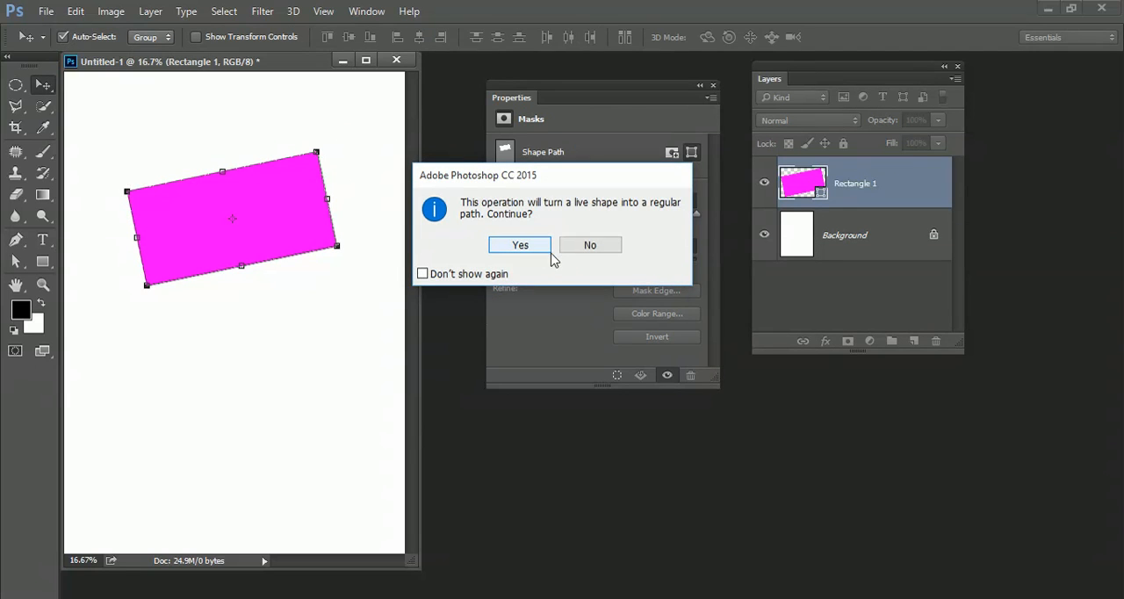
click(518, 245)
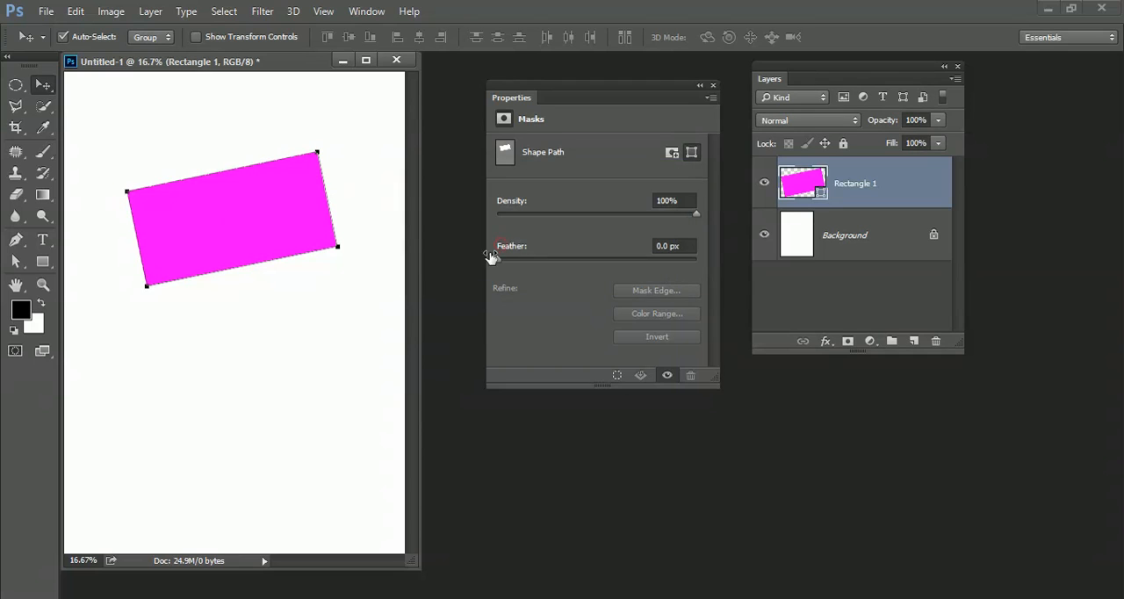
Step: Change the fill color of the rotated rectangle to blue #115bd5
double_click(805, 188)
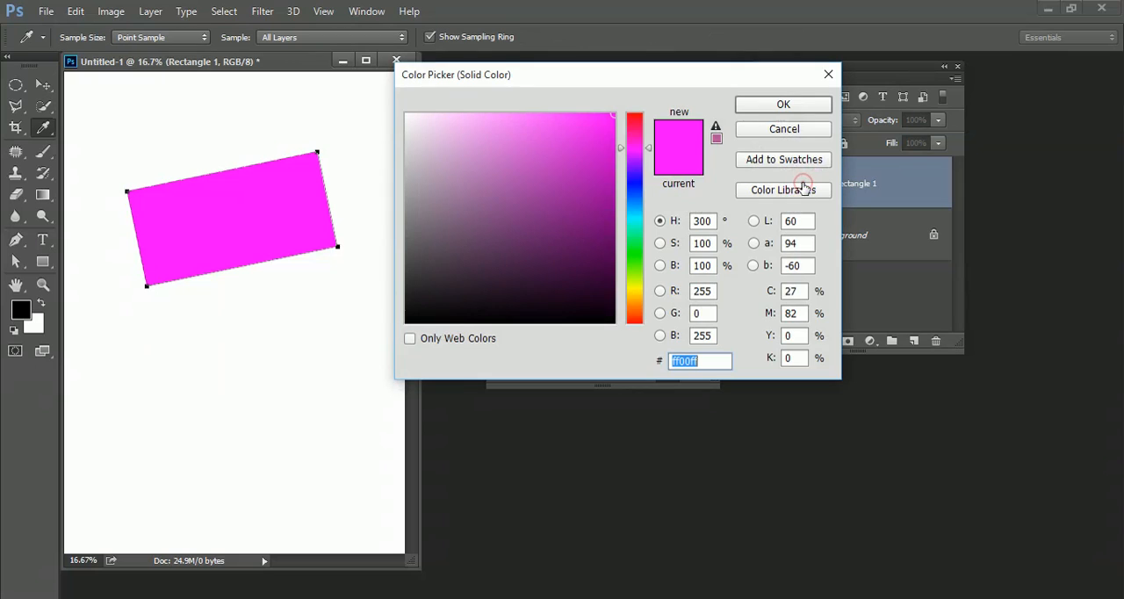
click(634, 197)
click(598, 147)
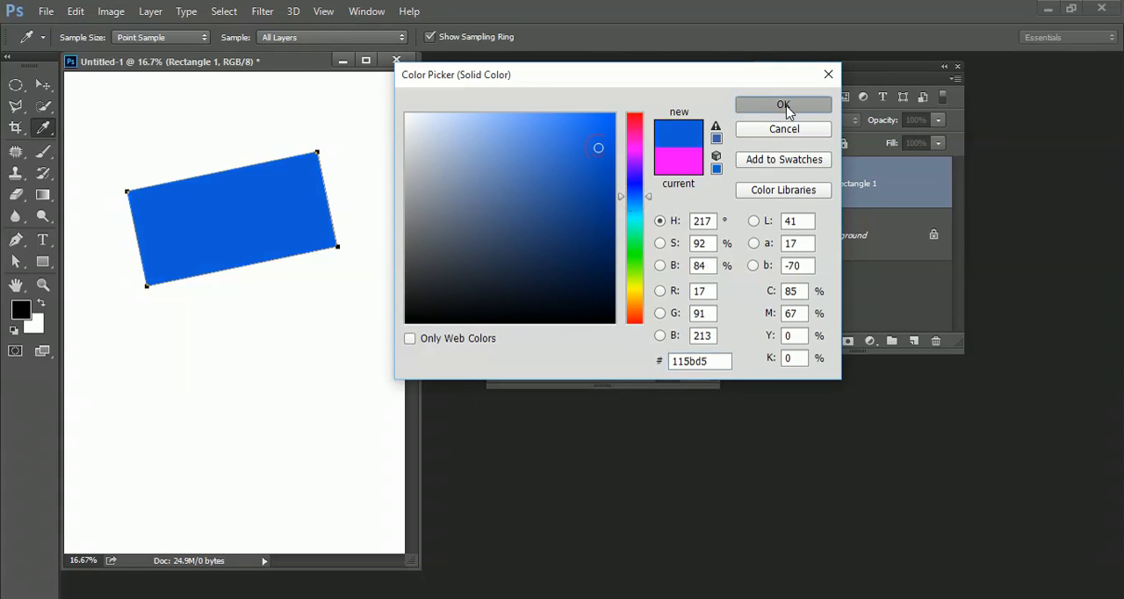
click(784, 106)
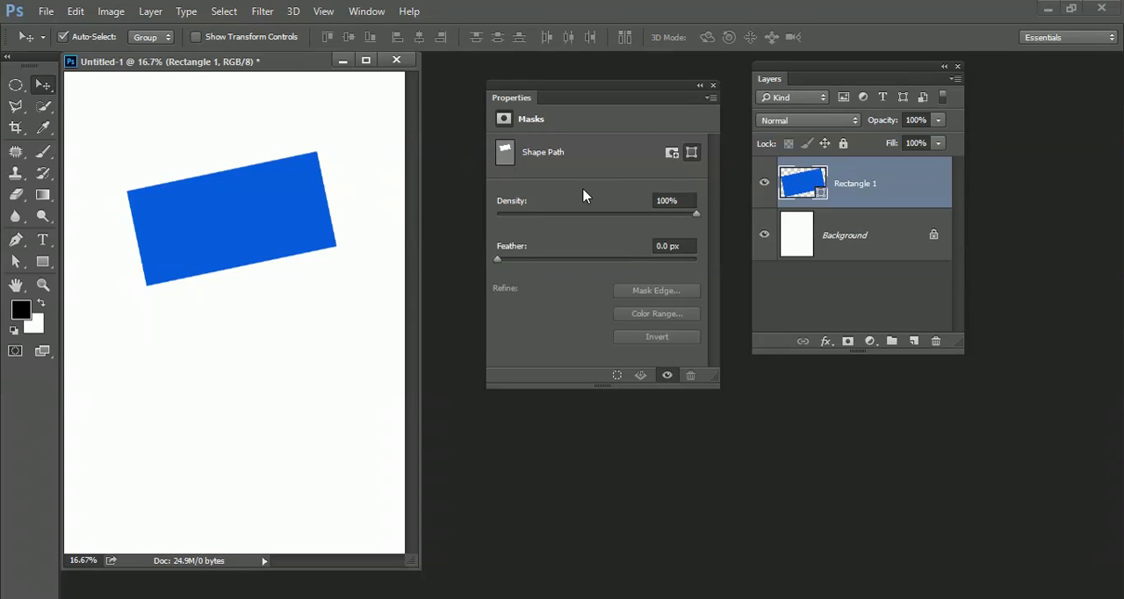
Step: Reshape the blue rectangle into an irregular quadrilateral about 1318 × 1129 px by moving its upper-left, upper-right and lower-right anchor points with the Direct Selection tool
click(242, 209)
click(17, 264)
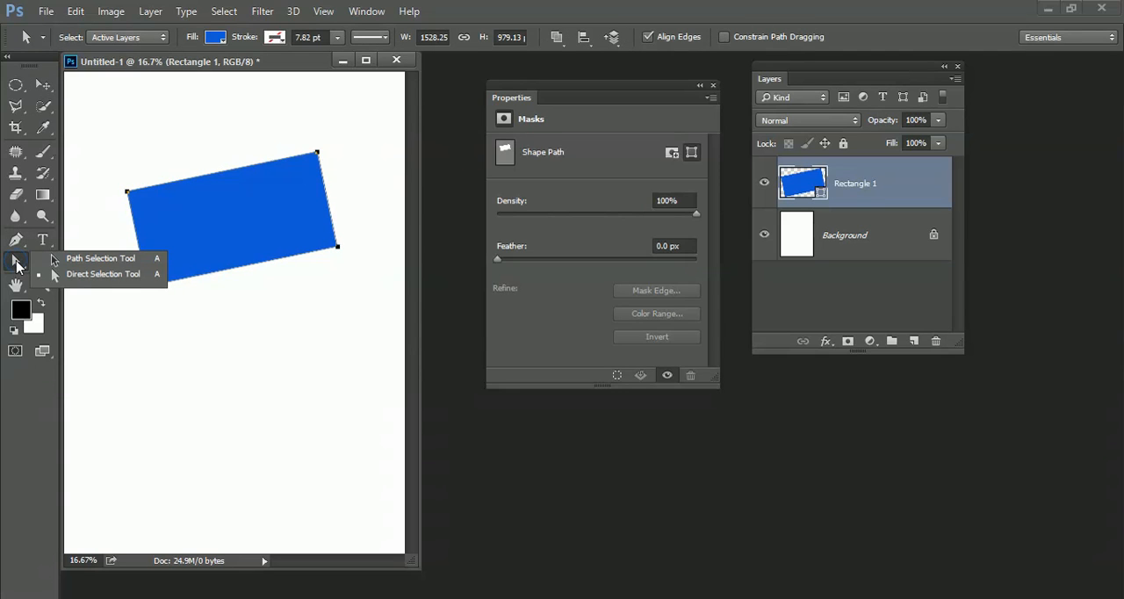
click(103, 275)
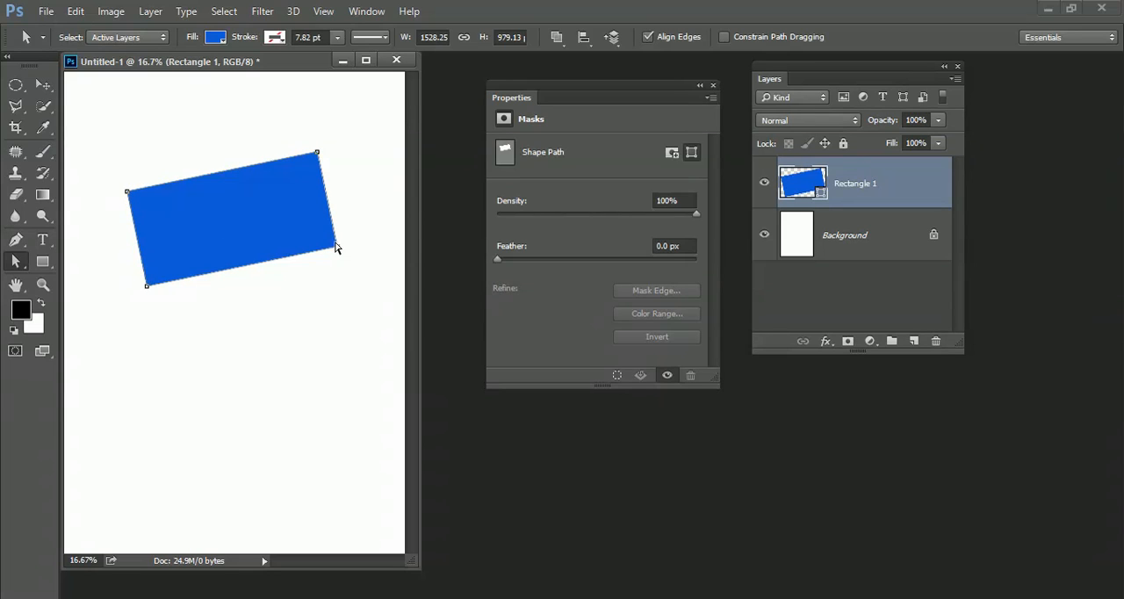
drag(337, 247, 254, 240)
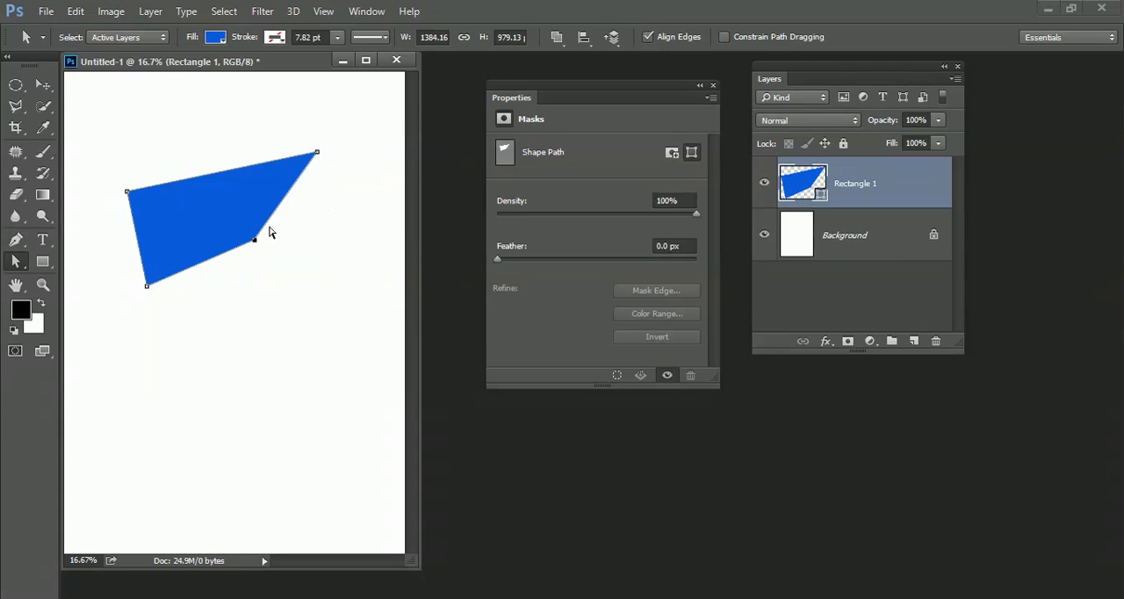
drag(318, 155, 168, 244)
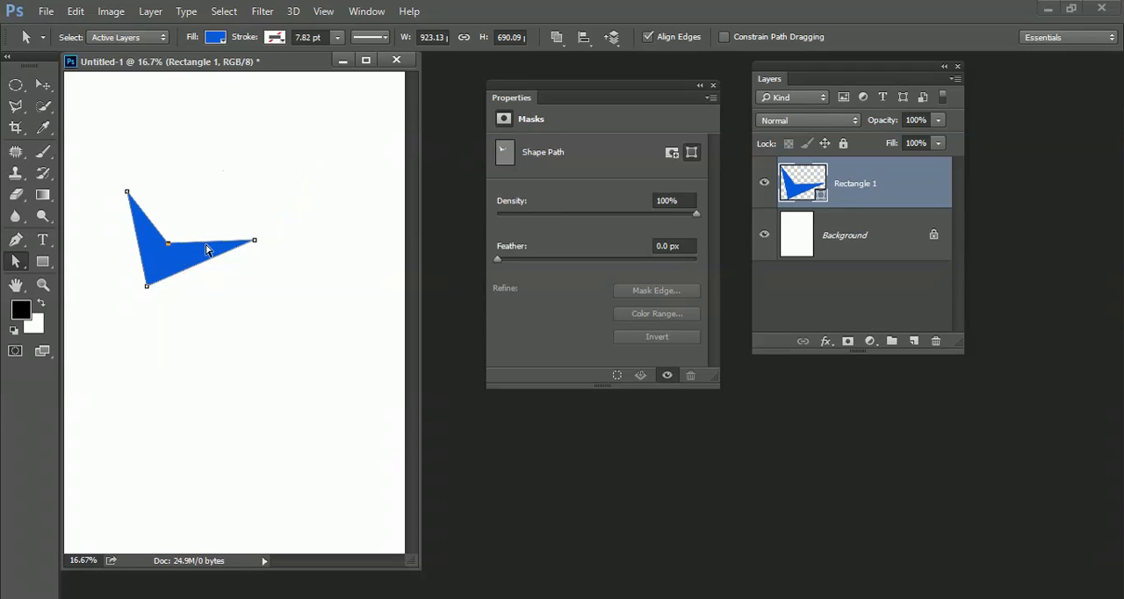
drag(255, 243, 297, 263)
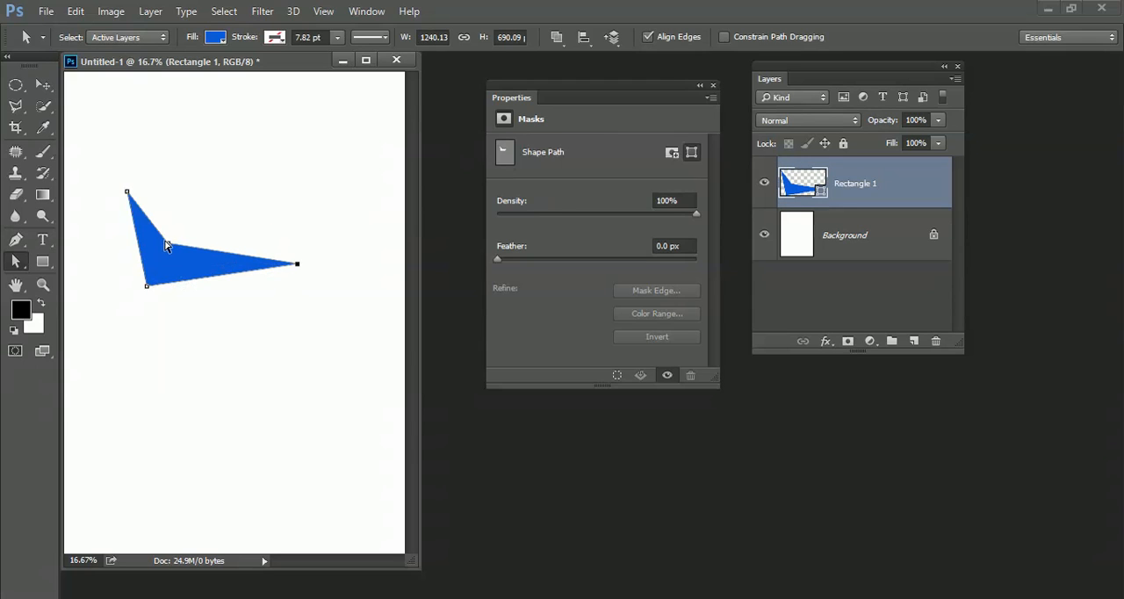
drag(170, 248, 332, 135)
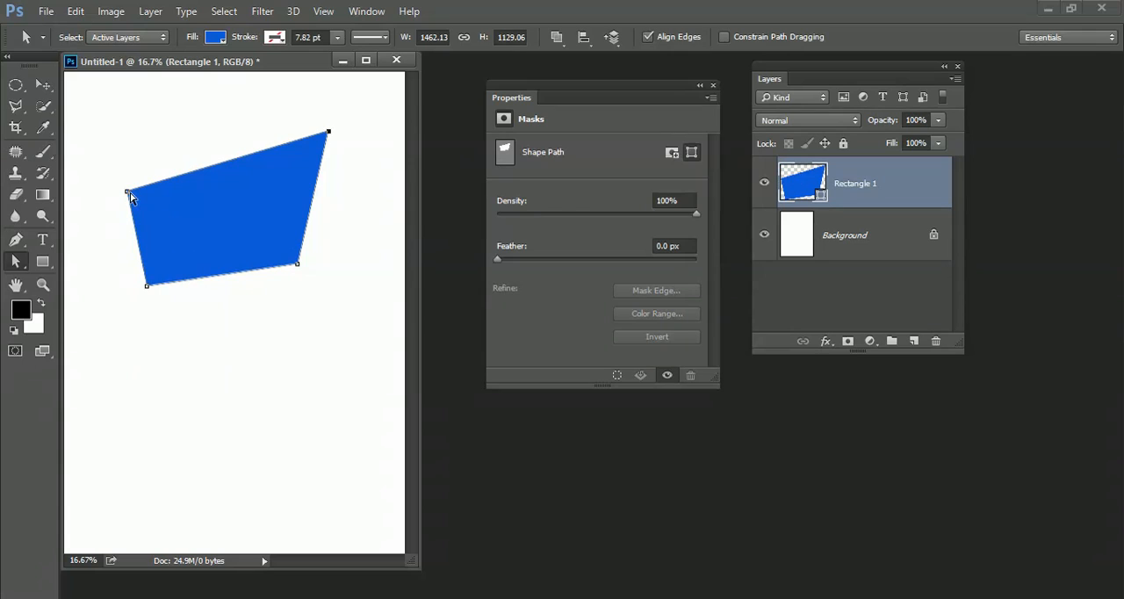
drag(128, 195, 159, 175)
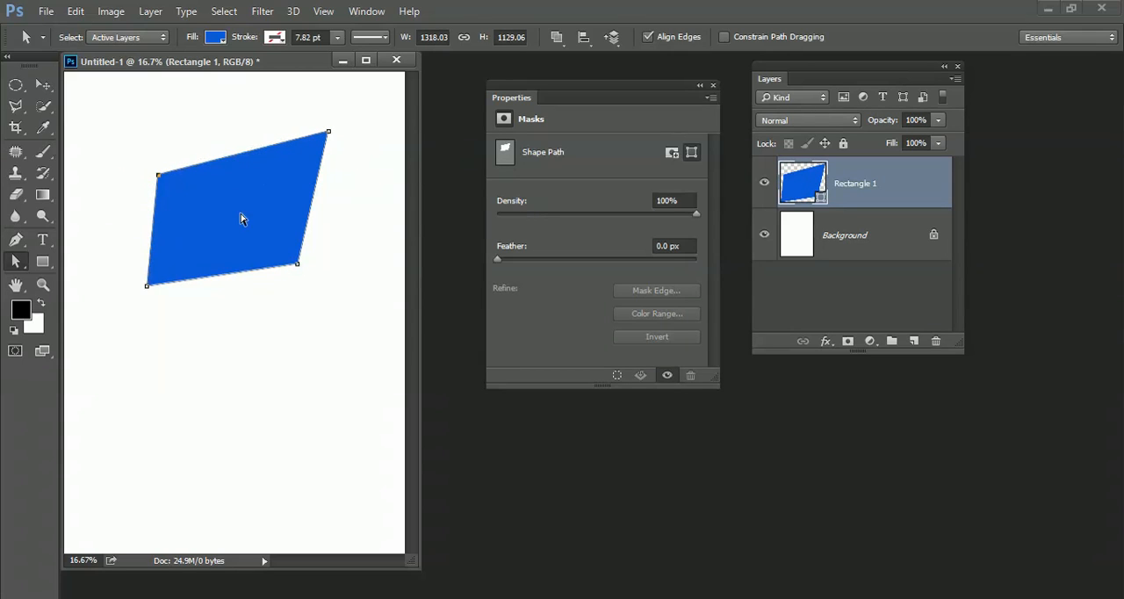
drag(296, 261, 262, 253)
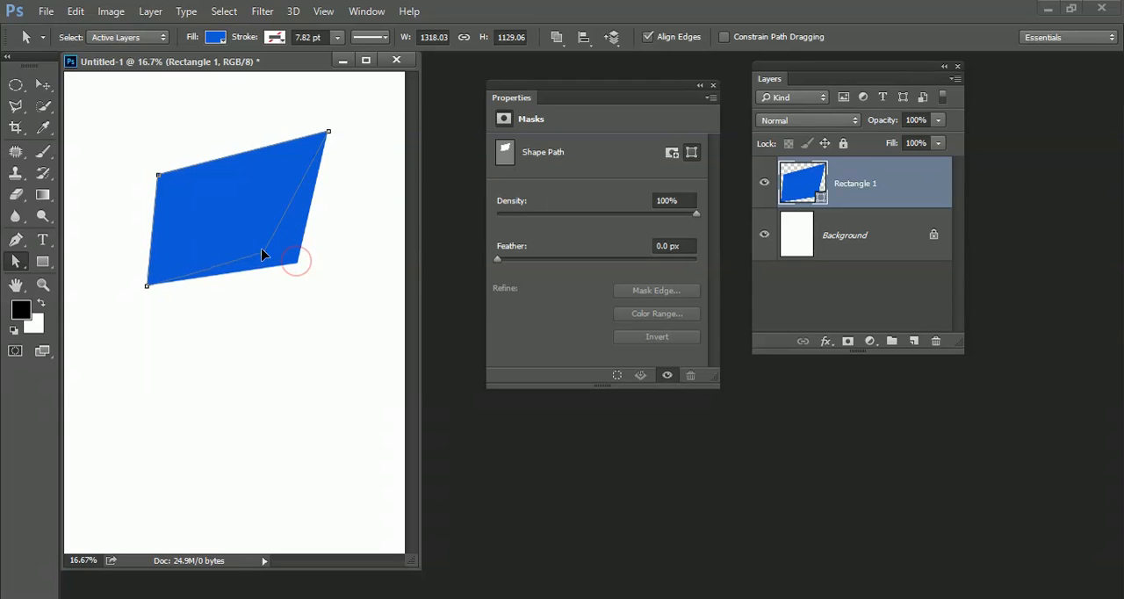
Step: Move the whole blue path slightly down using the Path Selection tool
click(21, 265)
click(68, 267)
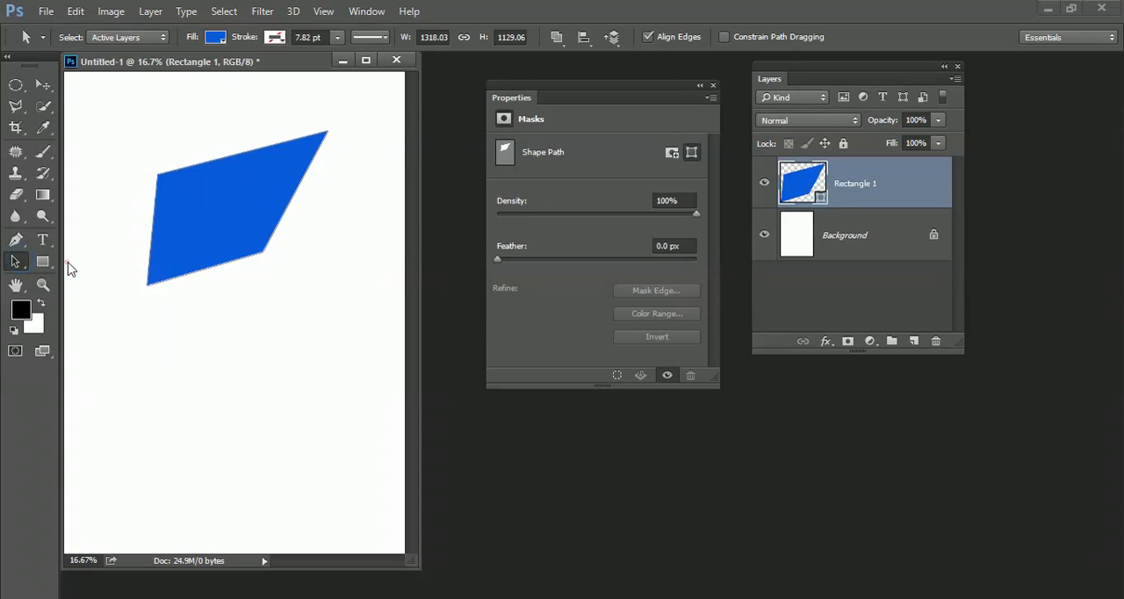
click(220, 252)
mouse_move(265, 255)
mouse_down()
mouse_move(268, 267)
mouse_move(254, 273)
mouse_move(228, 266)
mouse_move(257, 252)
mouse_move(255, 275)
mouse_move(246, 252)
mouse_move(247, 268)
mouse_move(266, 246)
mouse_move(260, 266)
mouse_up()
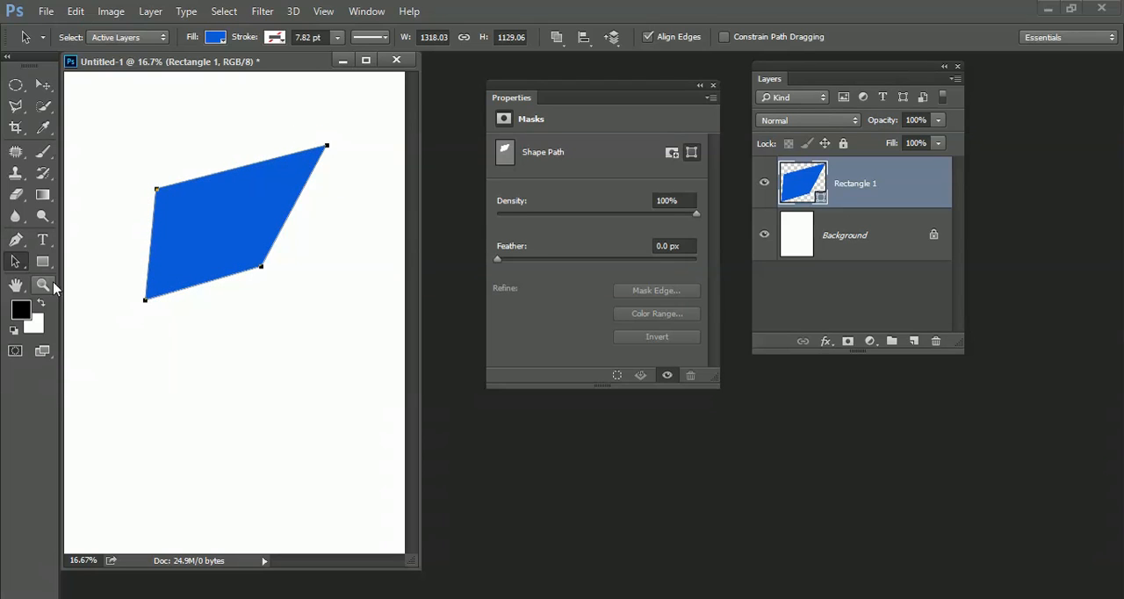
Step: Pull only the blue shape's lower-right anchor point inward with the Direct Selection tool to make a concave boomerang outline
right_click(14, 261)
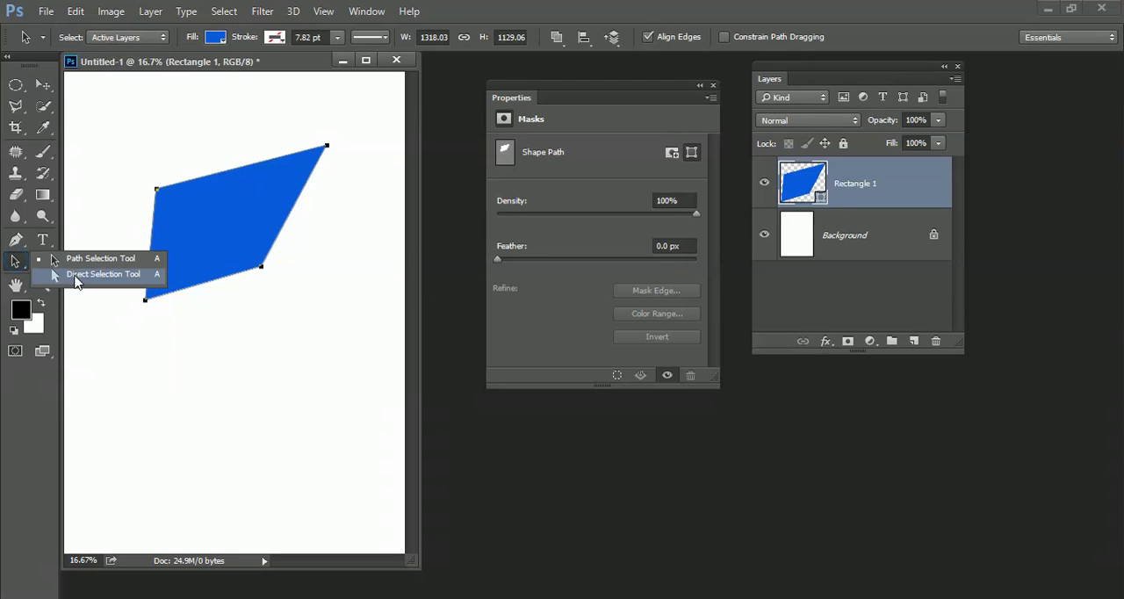
click(76, 275)
click(261, 266)
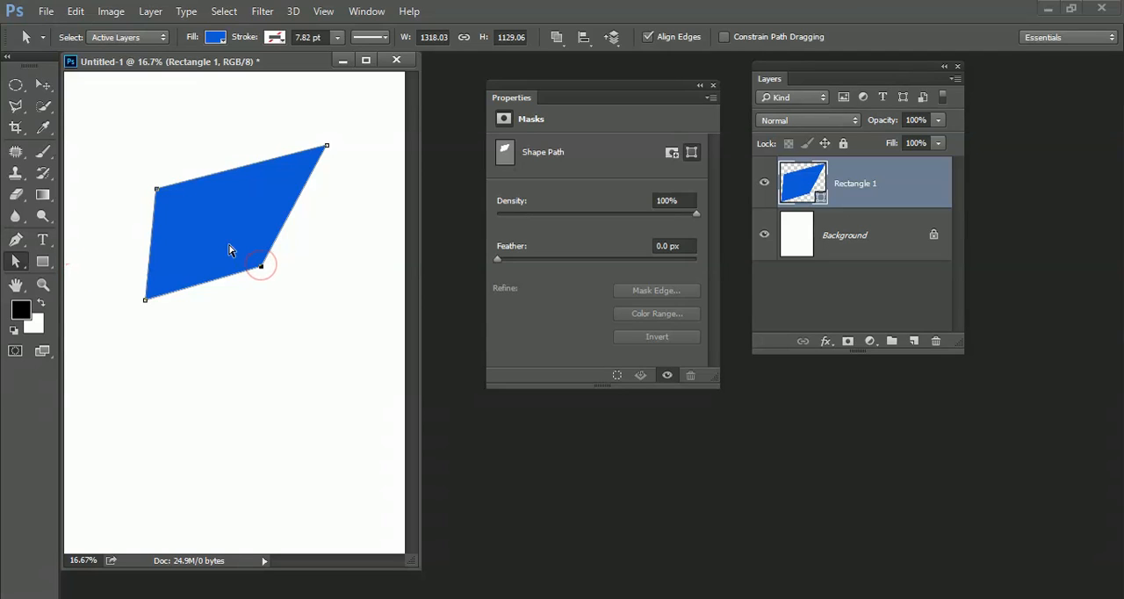
drag(261, 267, 193, 231)
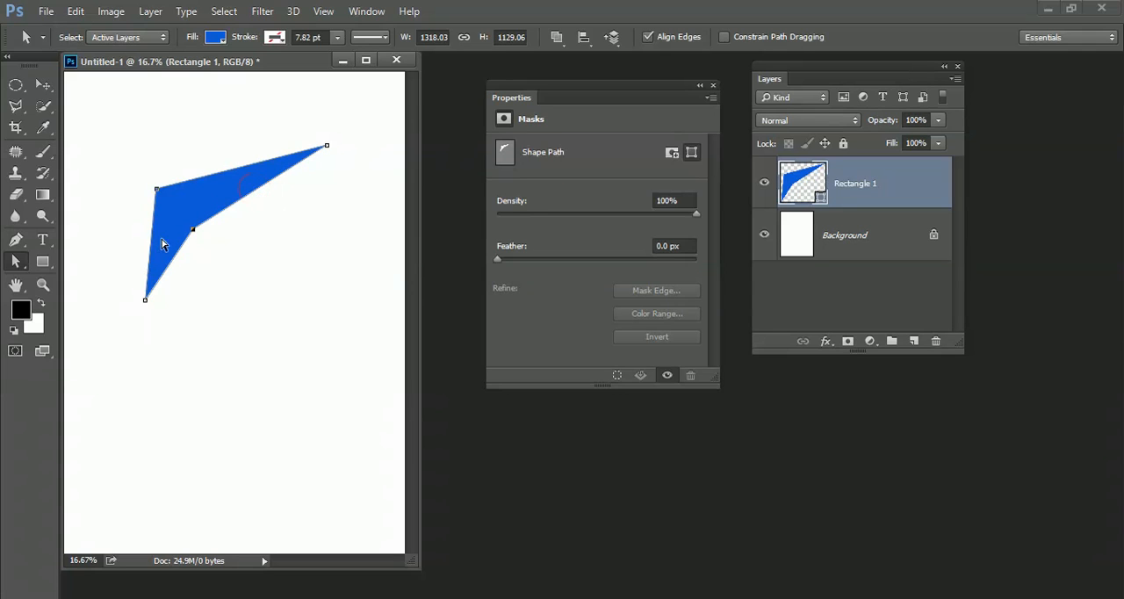
Step: Convert the inner anchor point to a smooth curve, extend its lower handle well downward and deselect the path
click(17, 241)
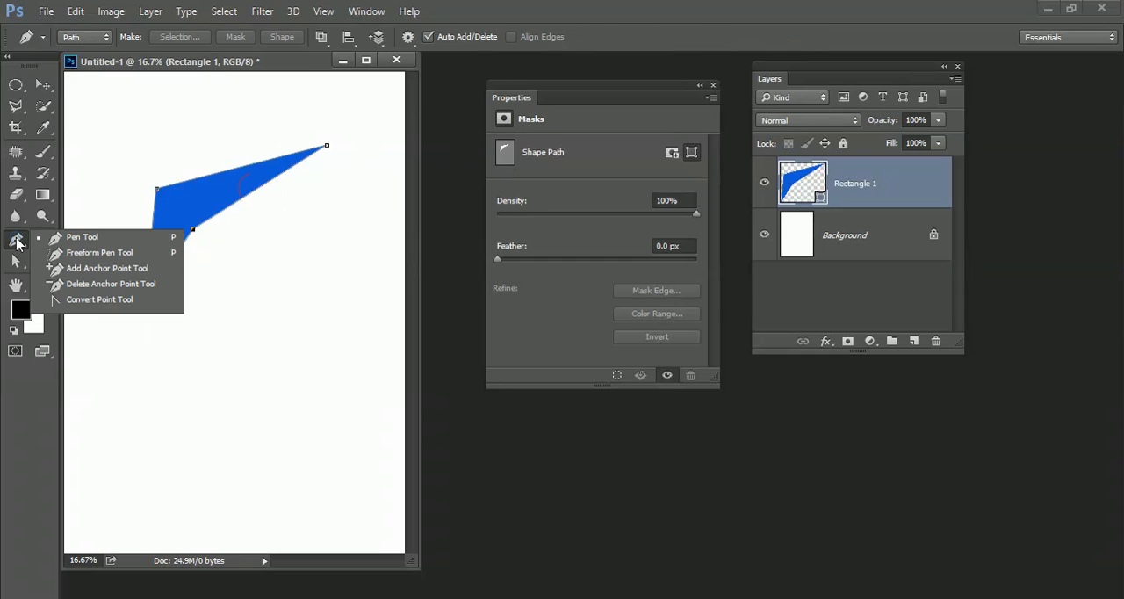
click(87, 300)
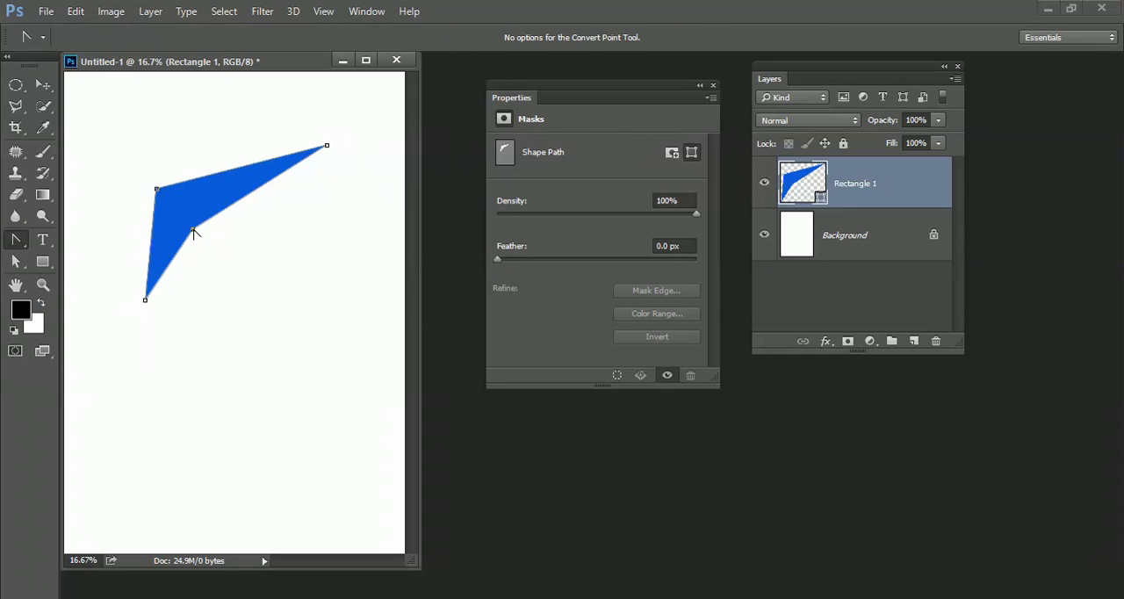
drag(193, 231, 205, 177)
click(16, 260)
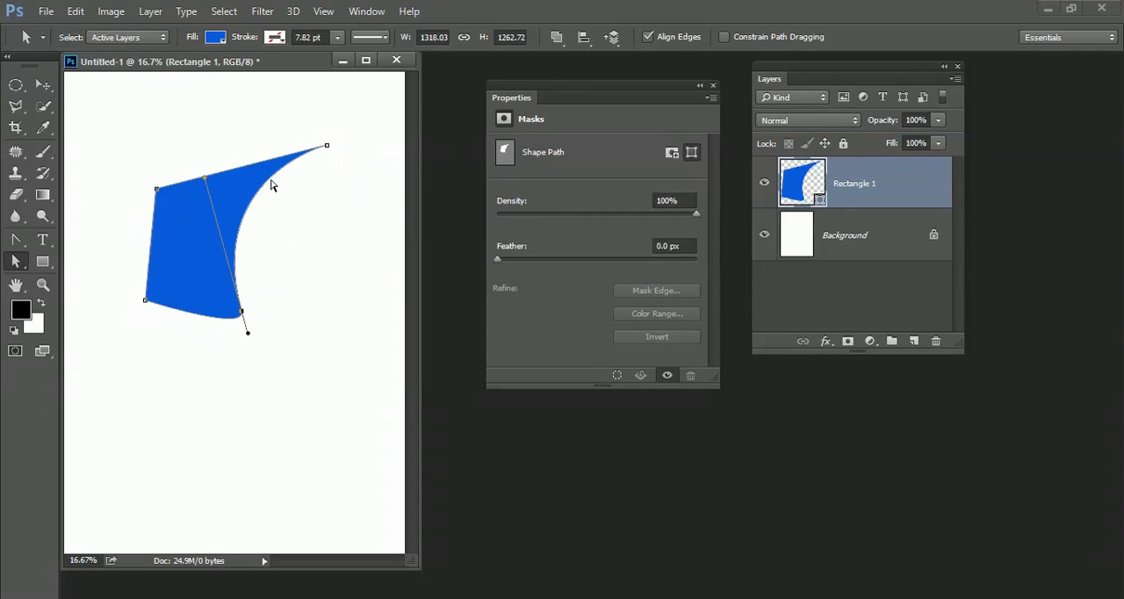
drag(248, 335, 275, 422)
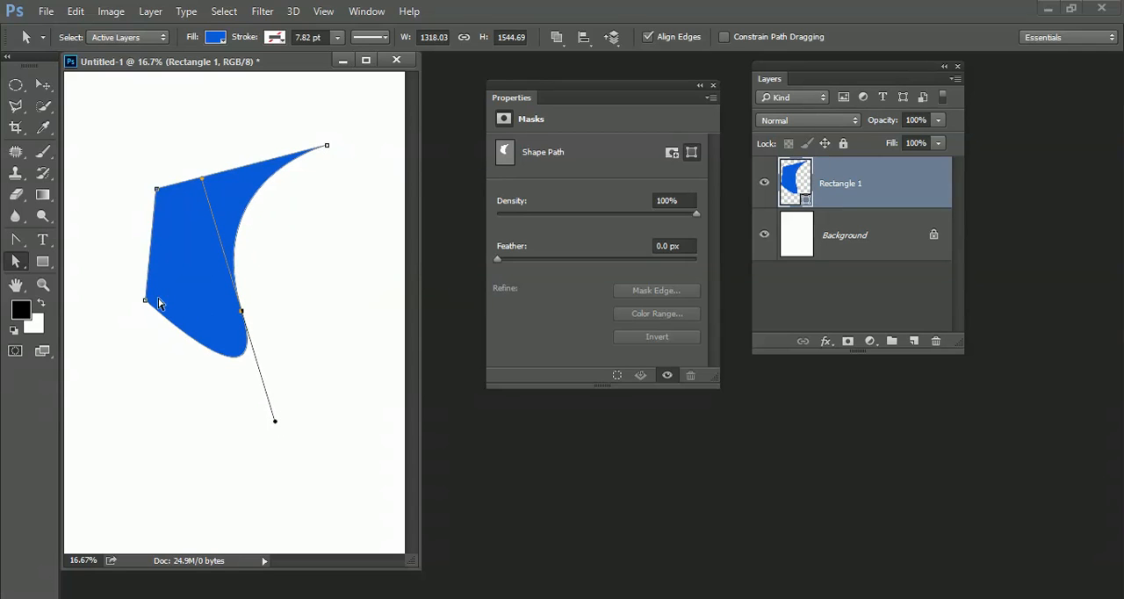
click(16, 238)
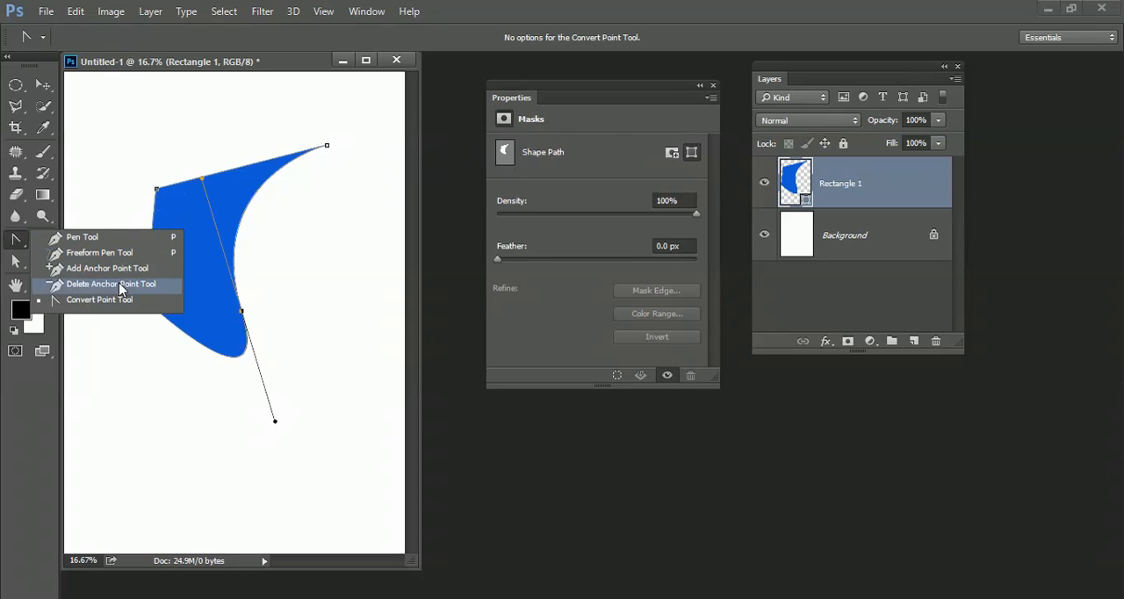
click(339, 212)
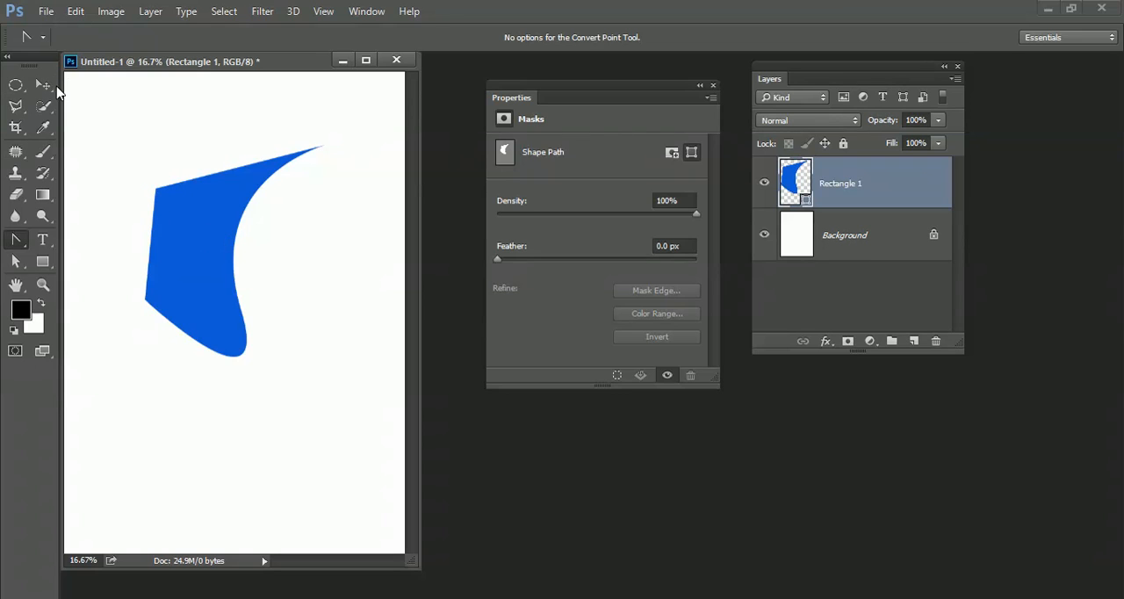
Step: Draw a grass custom shape about 528 × 775 px in the canvas's lower-left area
drag(42, 261, 131, 345)
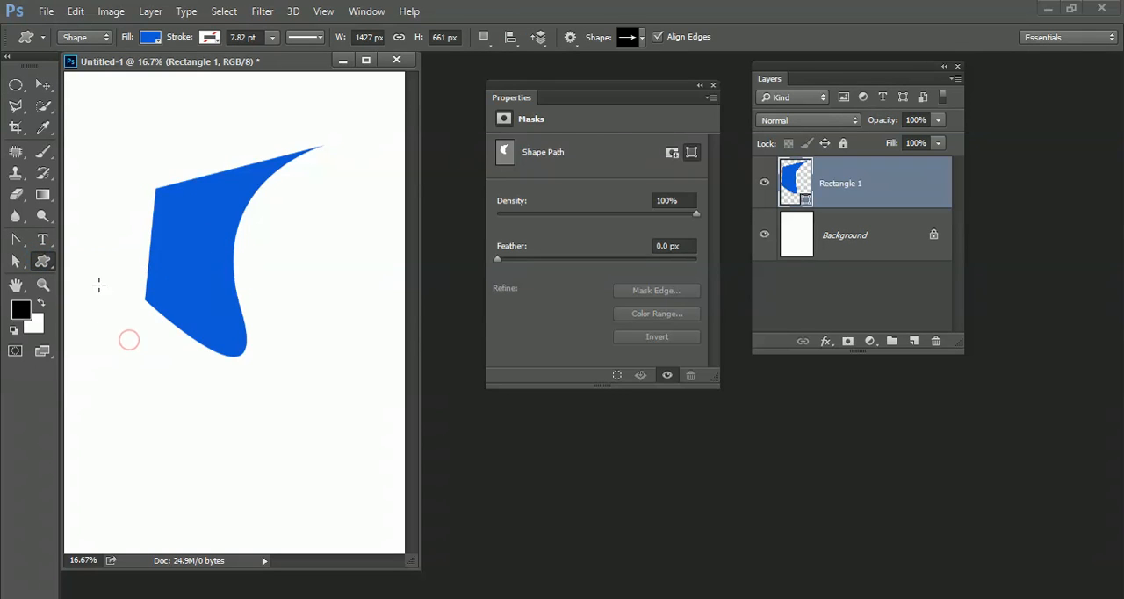
click(640, 38)
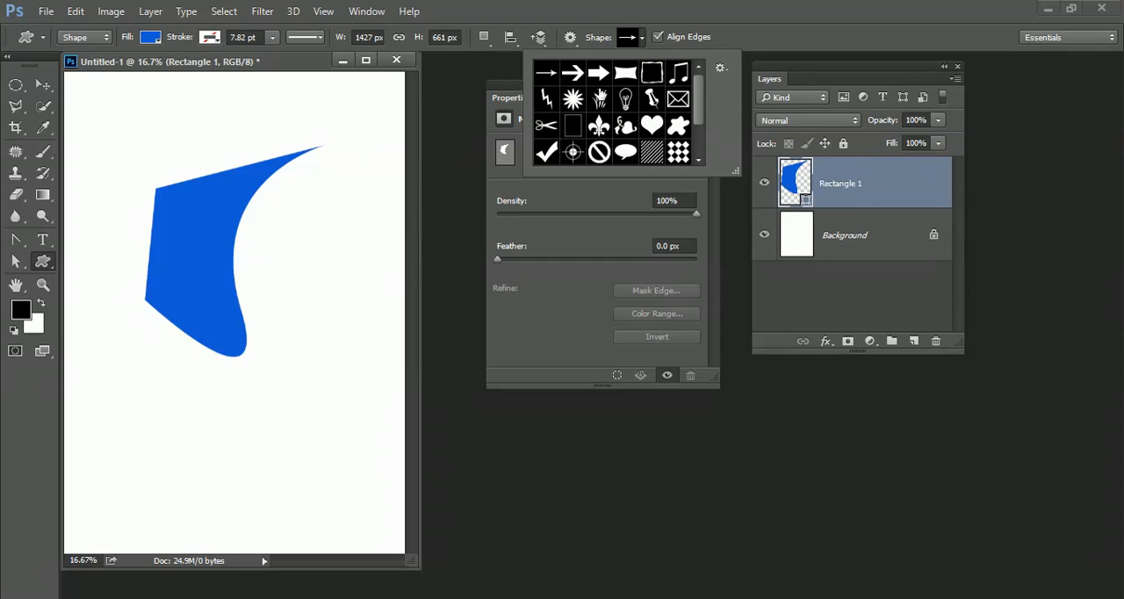
click(599, 99)
click(102, 385)
drag(101, 385, 175, 494)
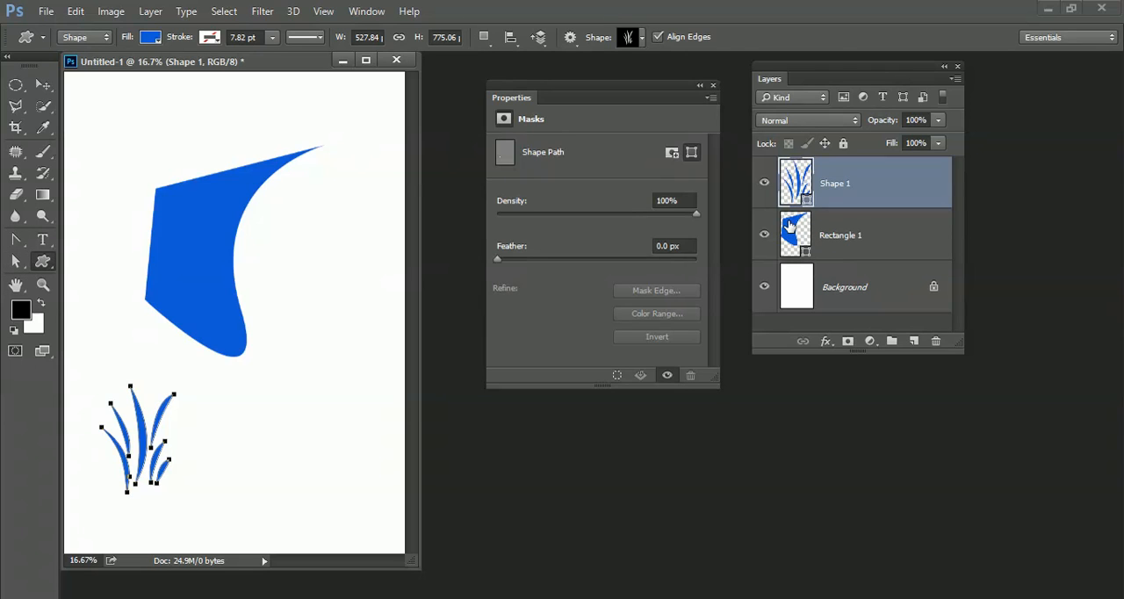
Step: Append the All shape library to the custom shape presets
click(641, 40)
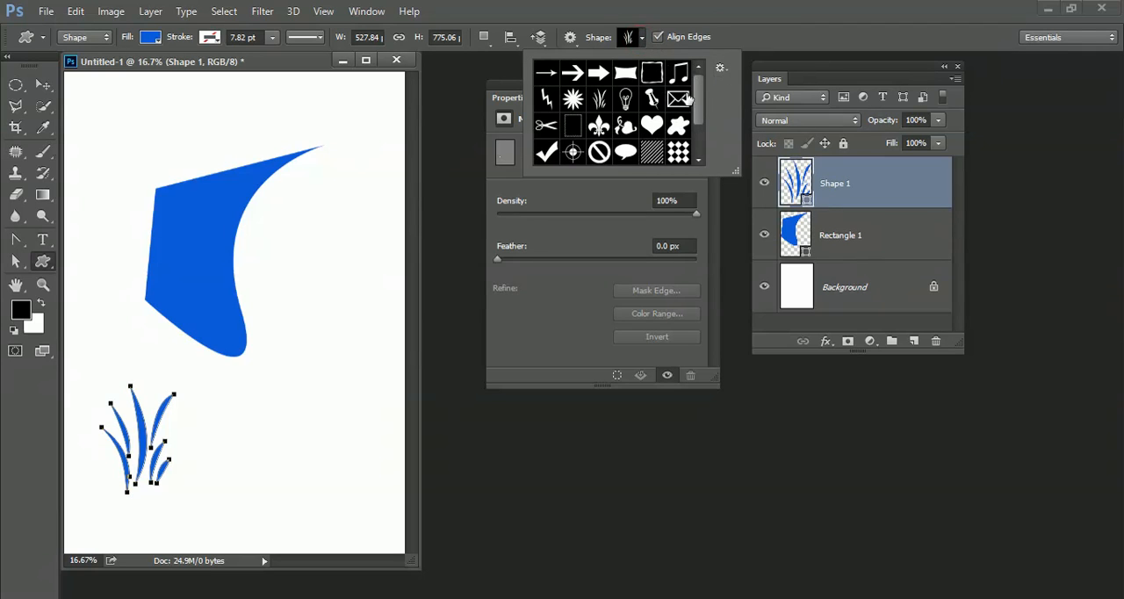
drag(699, 95, 703, 112)
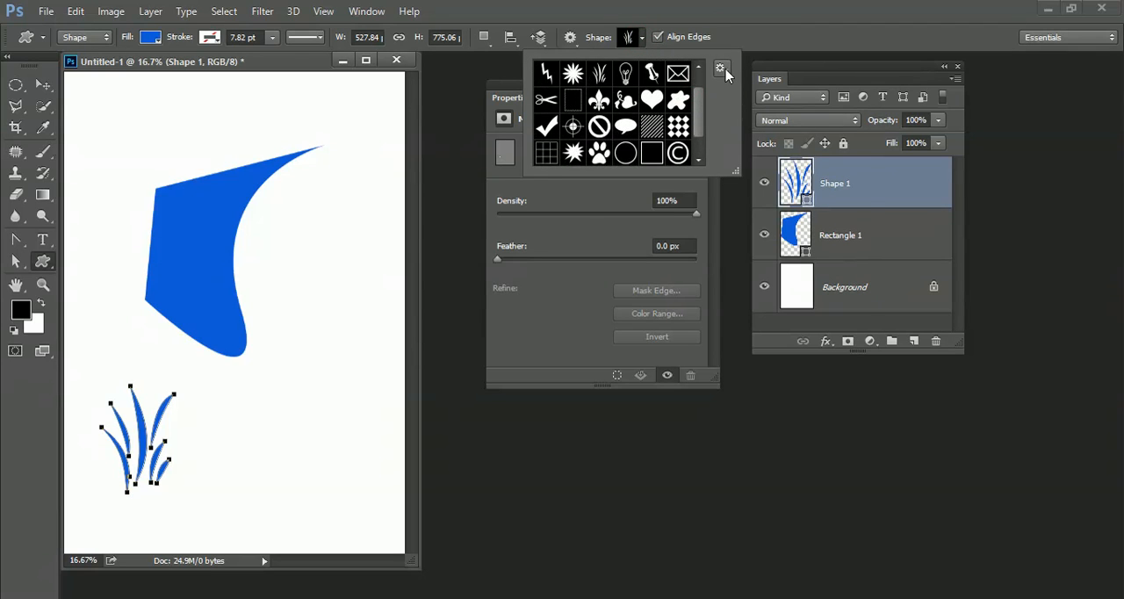
click(721, 69)
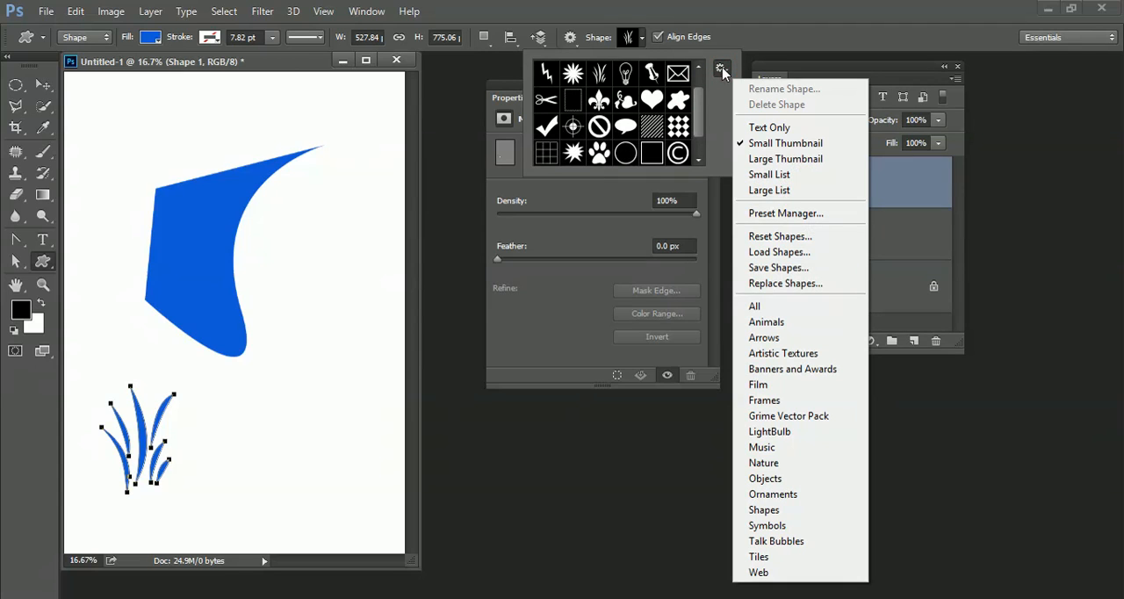
click(780, 325)
click(771, 309)
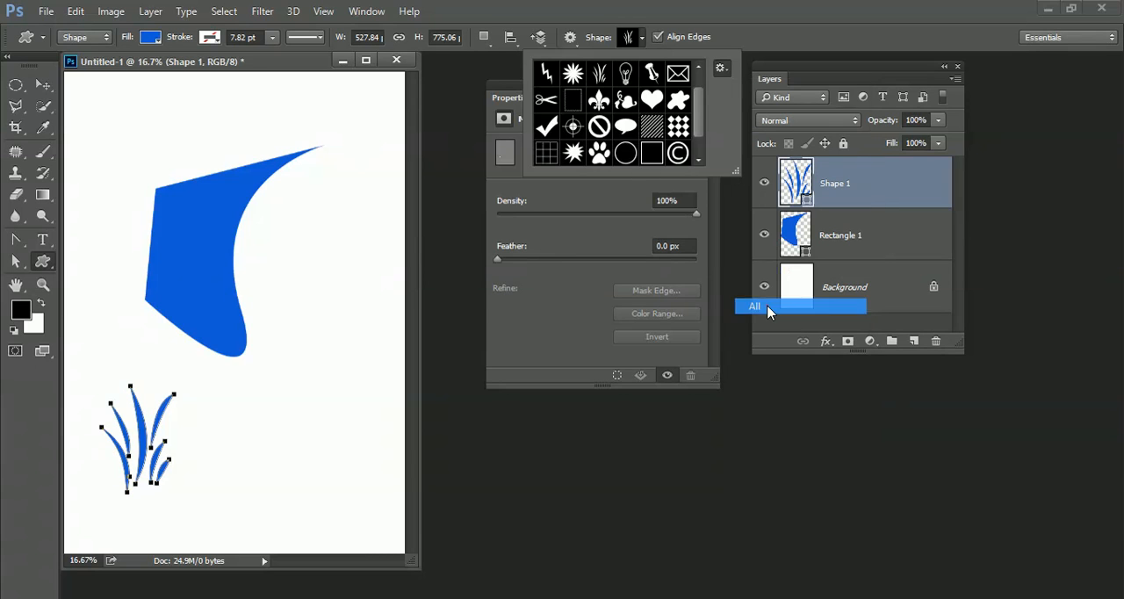
click(647, 244)
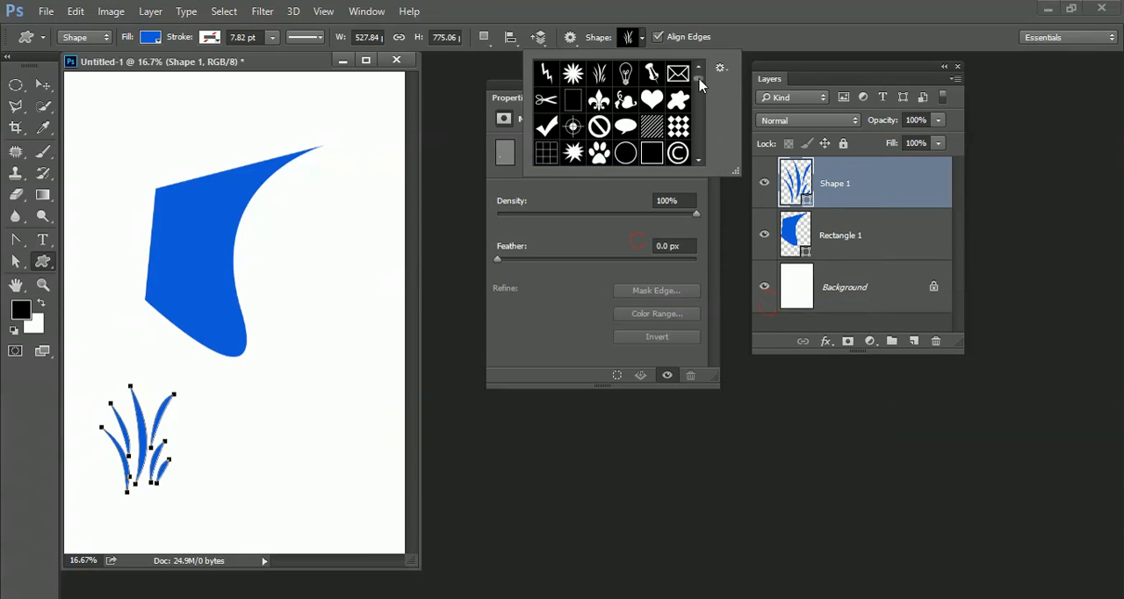
Step: Draw a many-petaled flower custom shape about 900 × 870 px near the canvas's right edge, beside the curved blue shape
drag(700, 84, 700, 111)
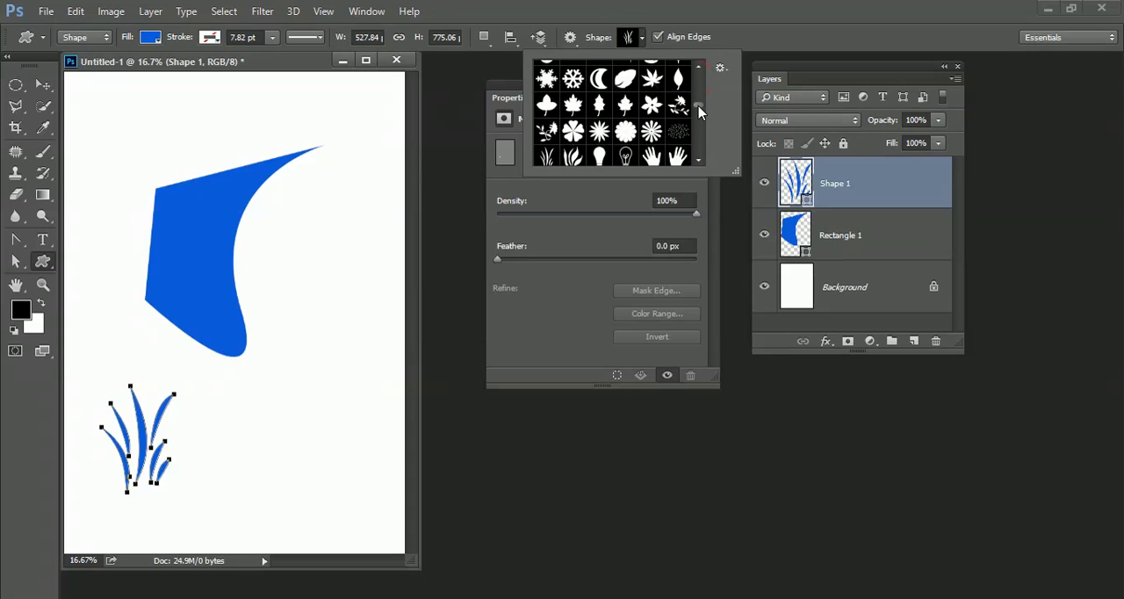
click(625, 131)
drag(277, 285, 400, 398)
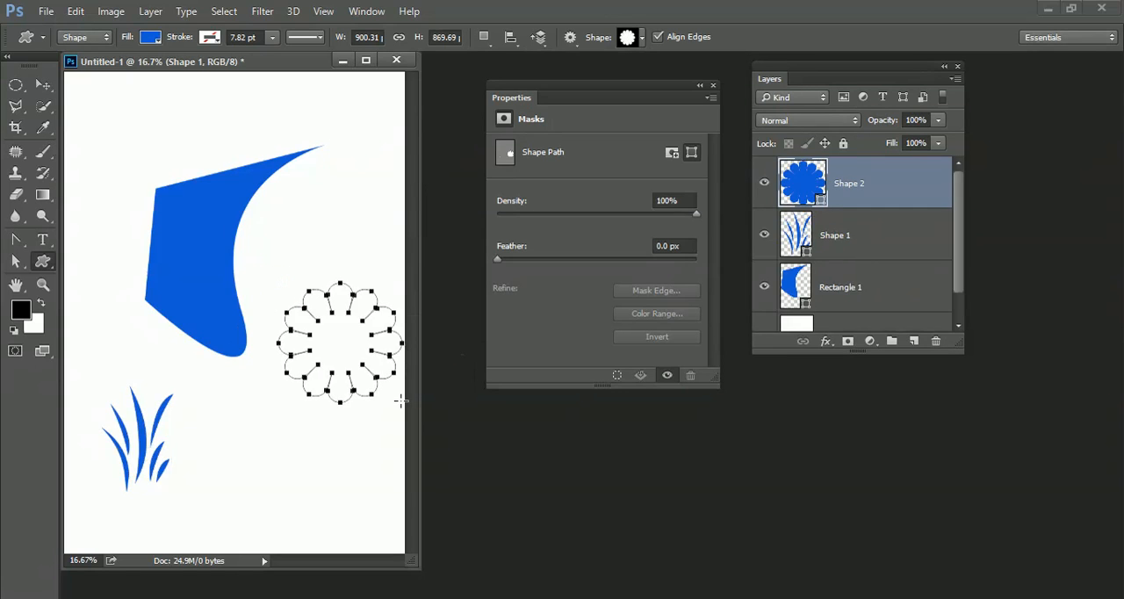
Step: Browse further down the custom shape presets and switch back to the Rectangle tool
click(643, 39)
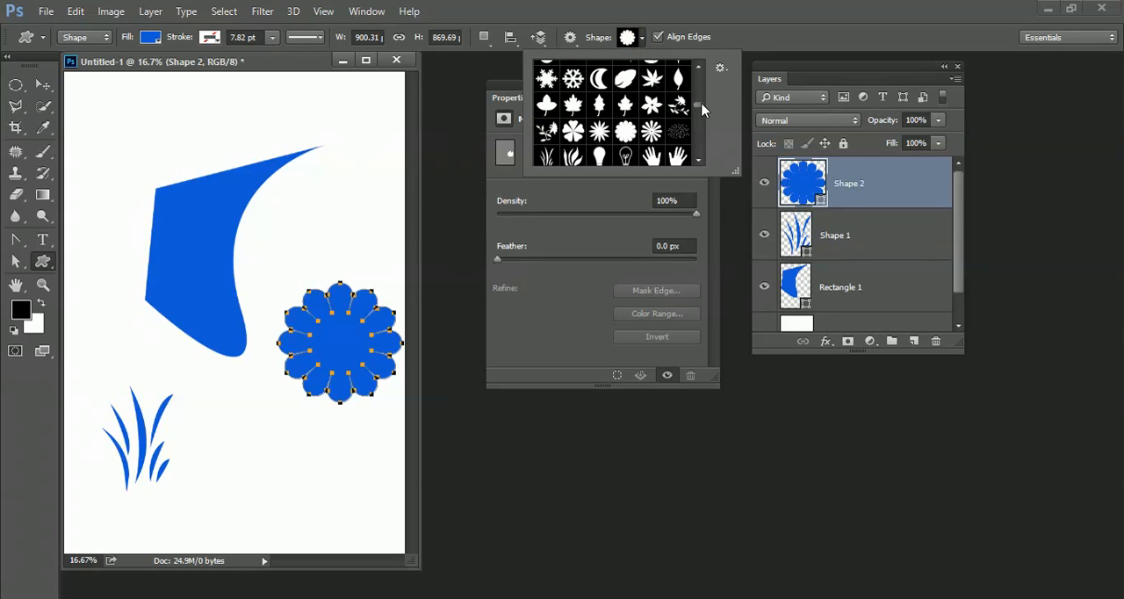
drag(702, 108, 702, 125)
right_click(44, 262)
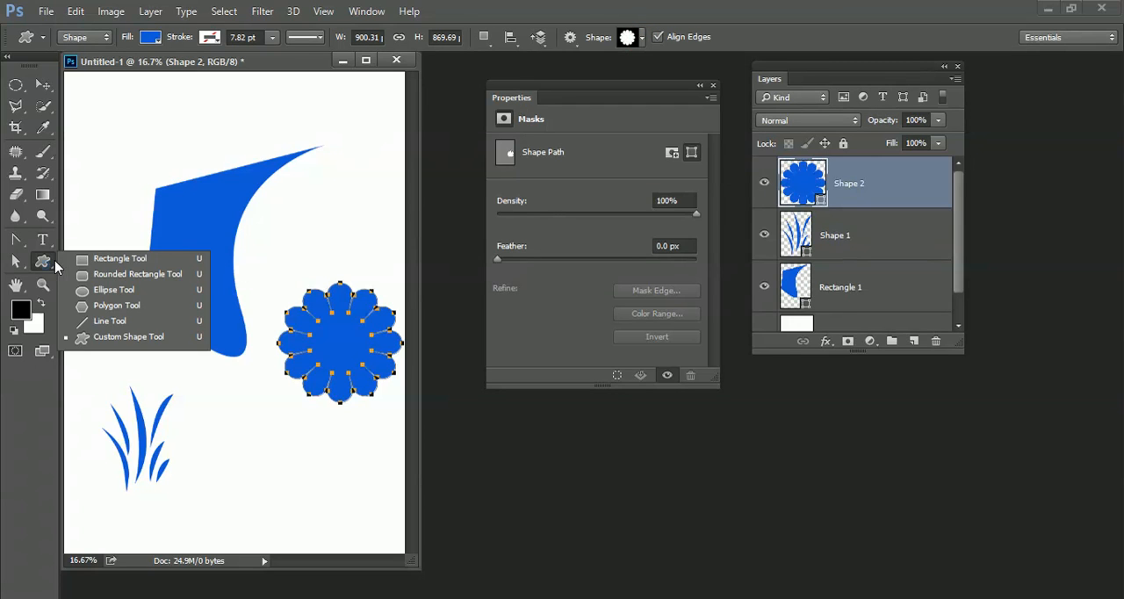
click(91, 260)
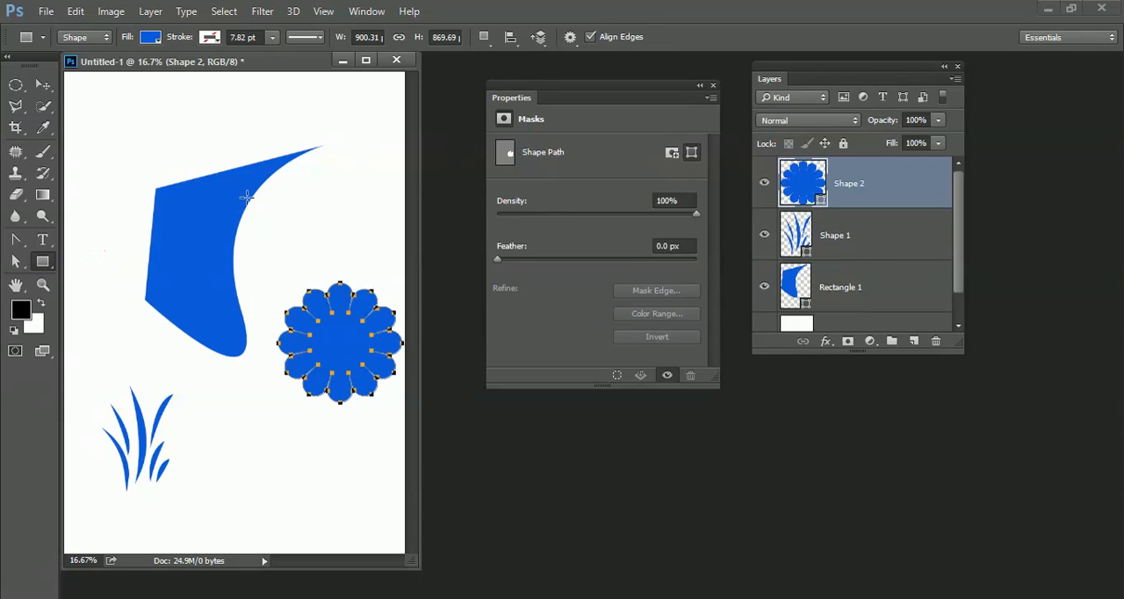